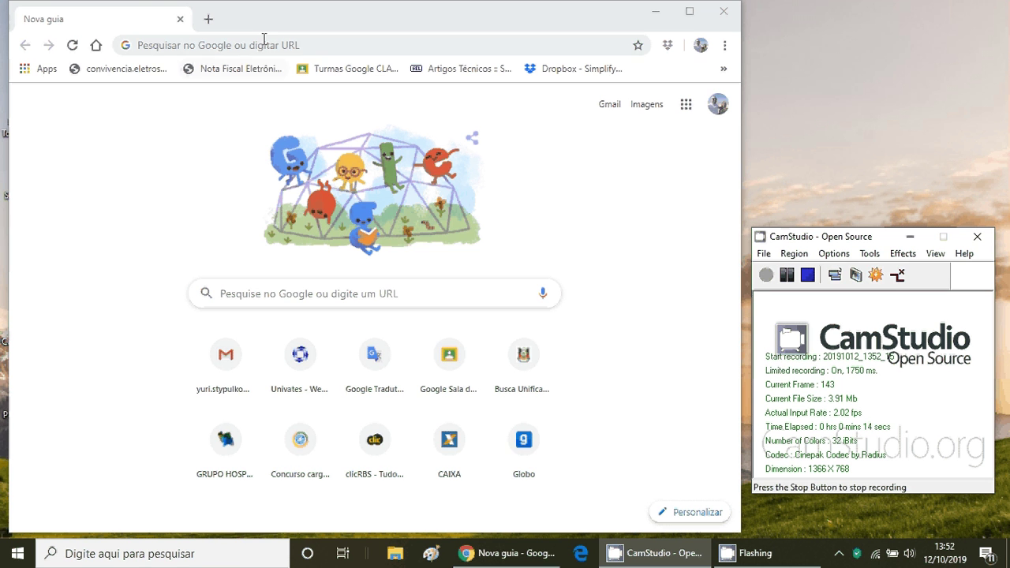
Step: Search the web for "ons sindat" and open the ONS SINDAT map of the Brazilian interconnected system
left_click(688, 12)
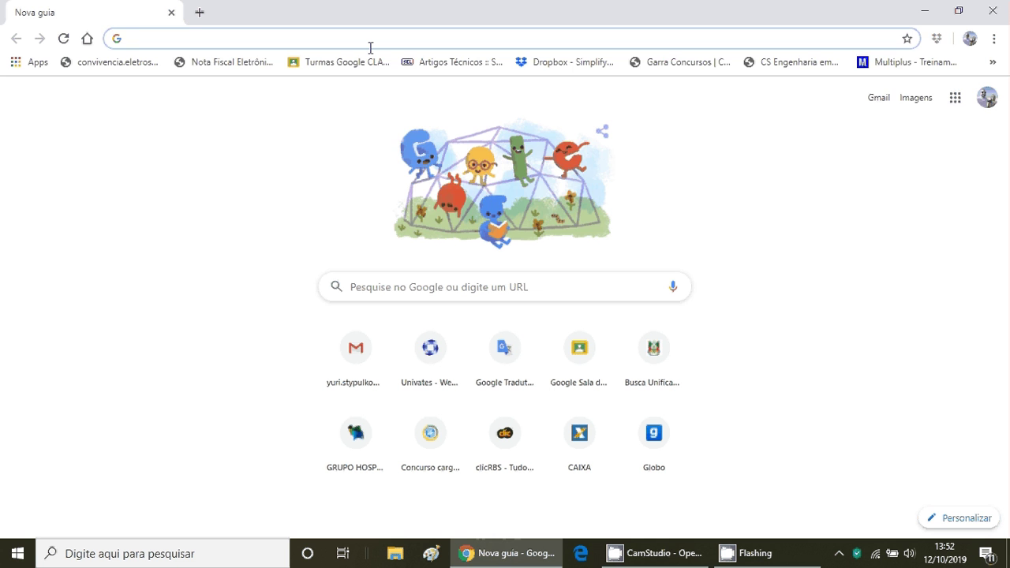
type("ons sindat")
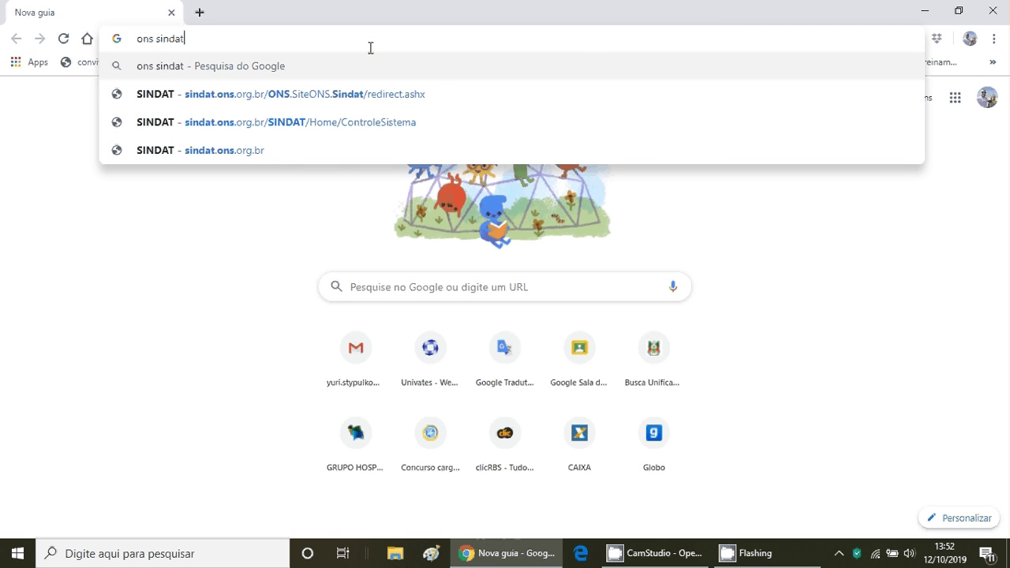
key("Return")
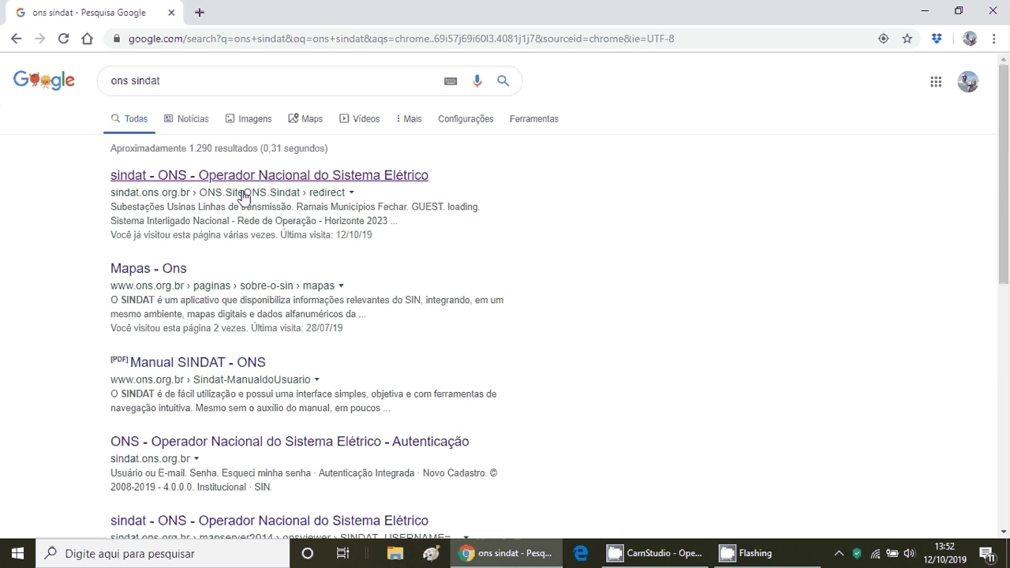
left_click(306, 175)
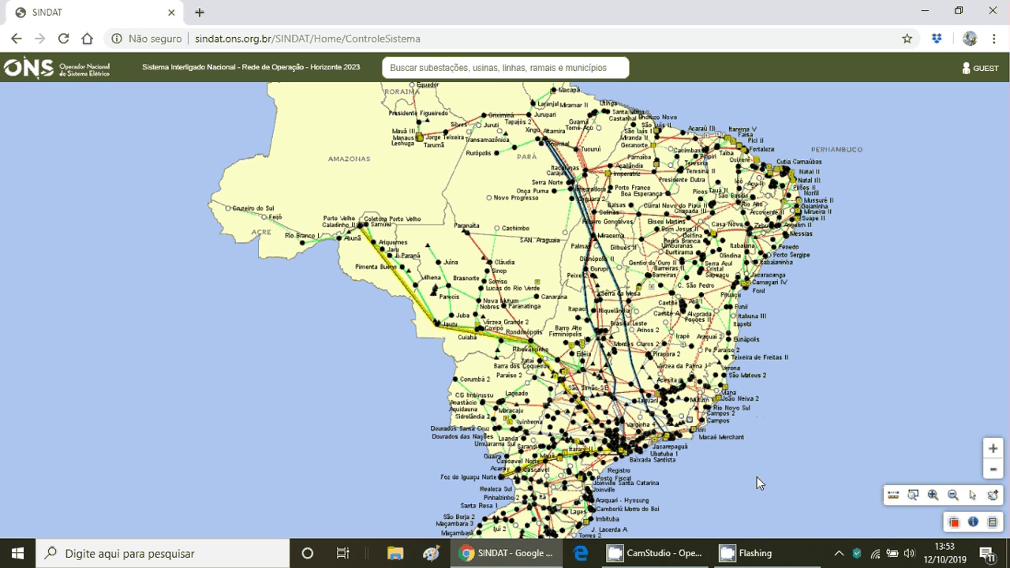
Step: Examine the transmission network of Rio Grande do Sul on the SINDAT map
left_click_drag(757, 477, 789, 422)
left_click_drag(657, 491, 765, 292)
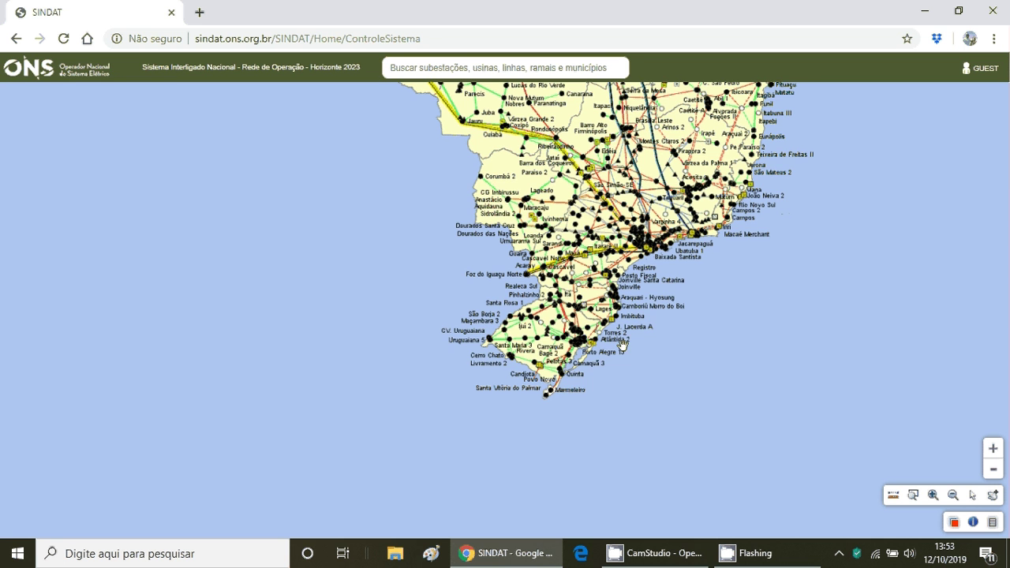
left_click(934, 500)
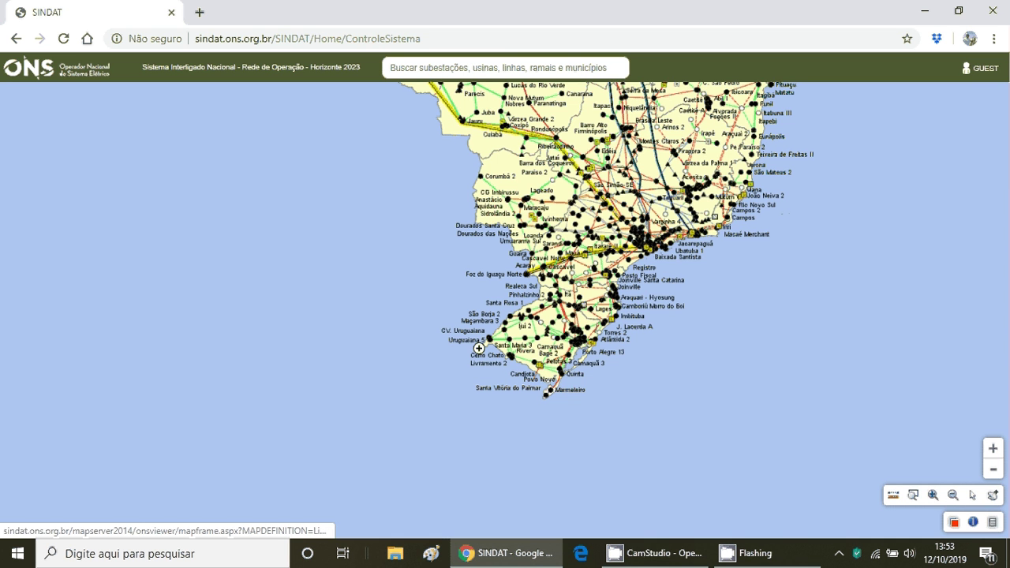
left_click(562, 340)
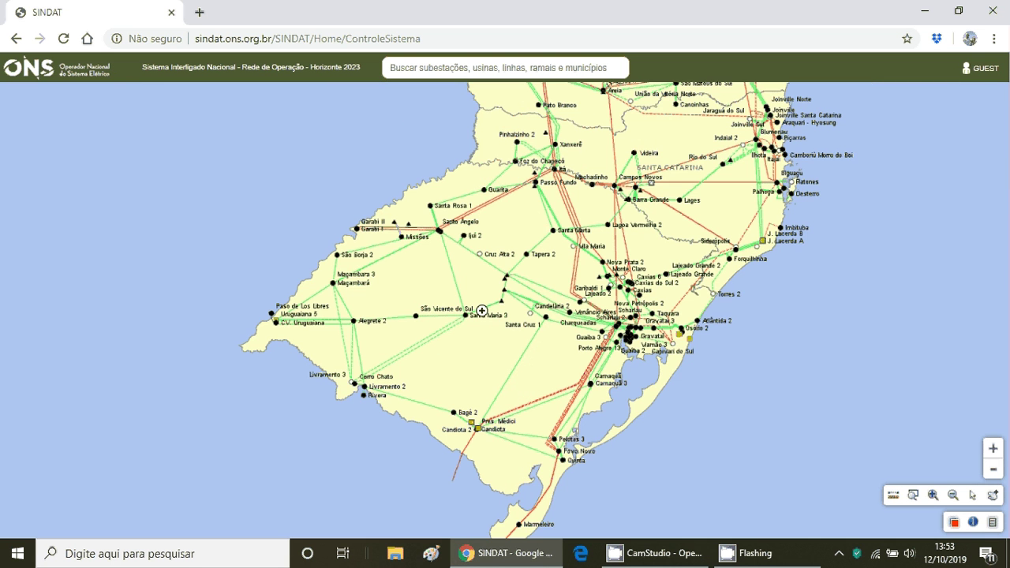
left_click(992, 495)
left_click_drag(727, 460, 703, 405)
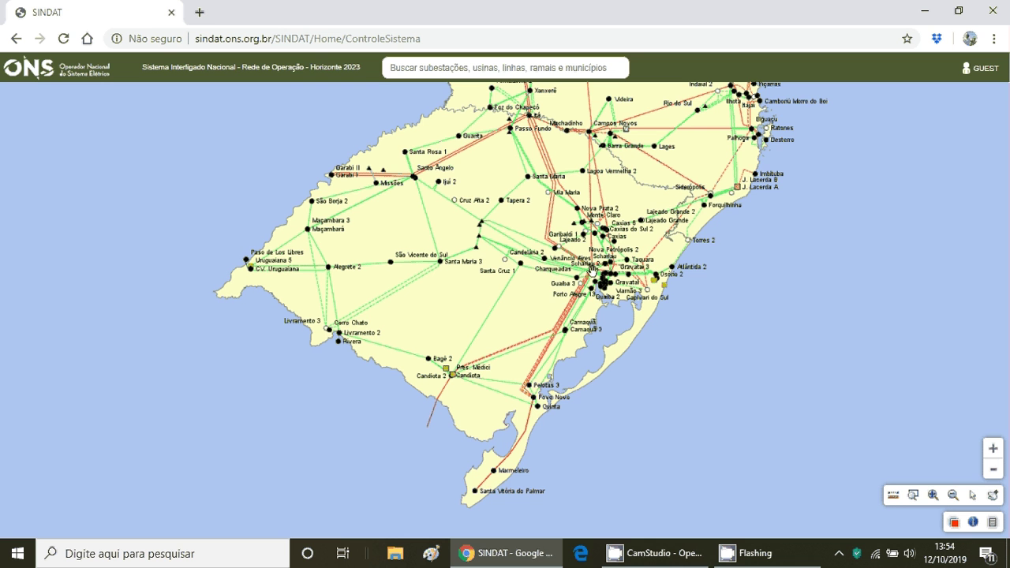
Step: Examine more closely the 230 kV lines running from the Itauba area to the Porto Alegre region
left_click(933, 495)
left_click(601, 261)
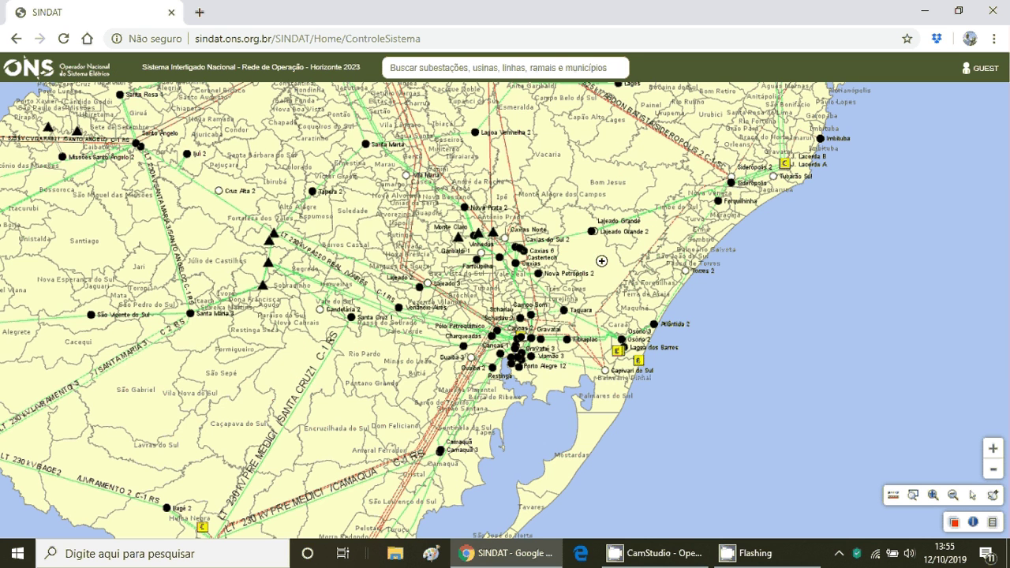
left_click(996, 497)
left_click_drag(331, 419, 585, 428)
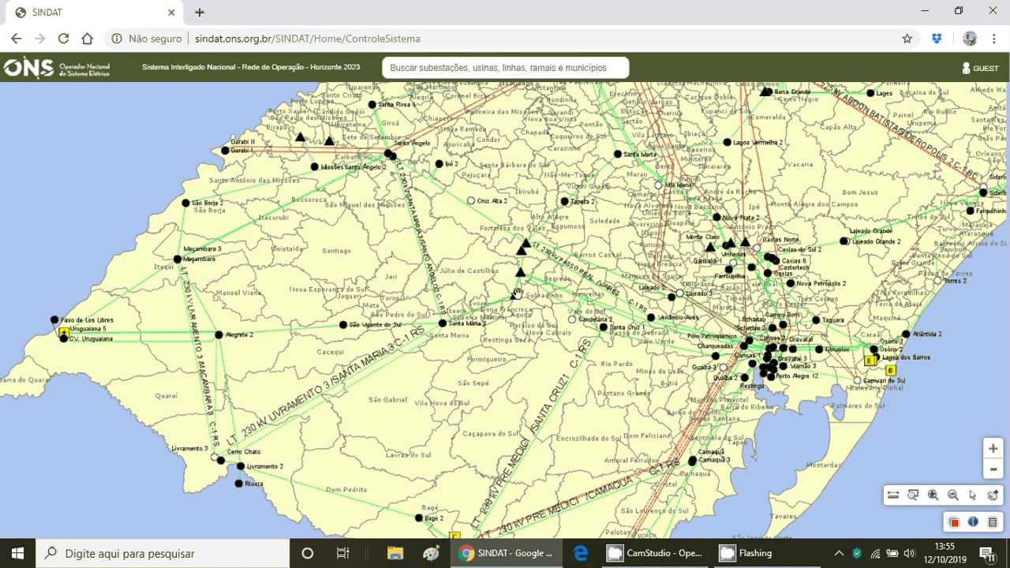
left_click(932, 496)
left_click(521, 259)
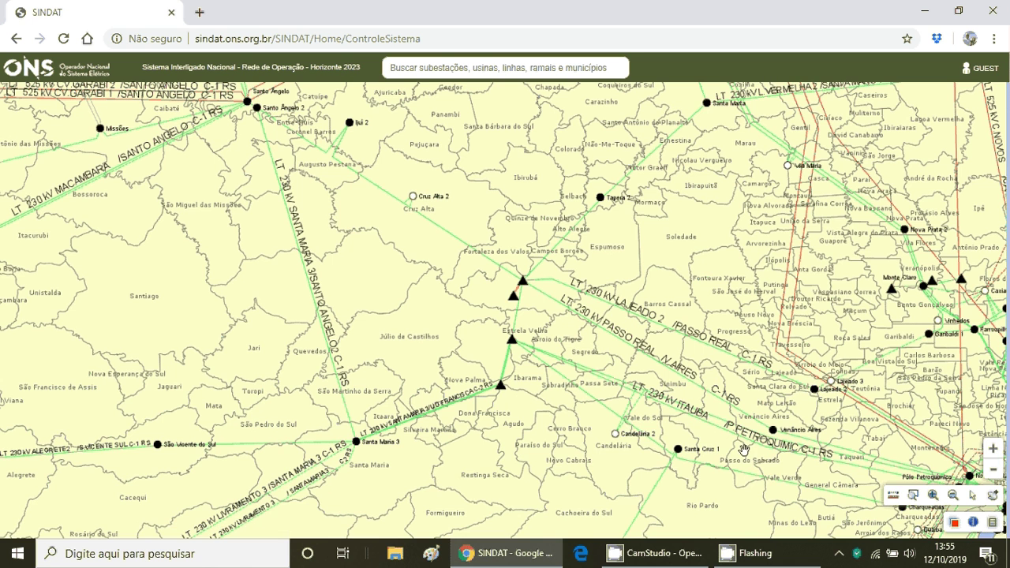
left_click_drag(744, 450, 376, 327)
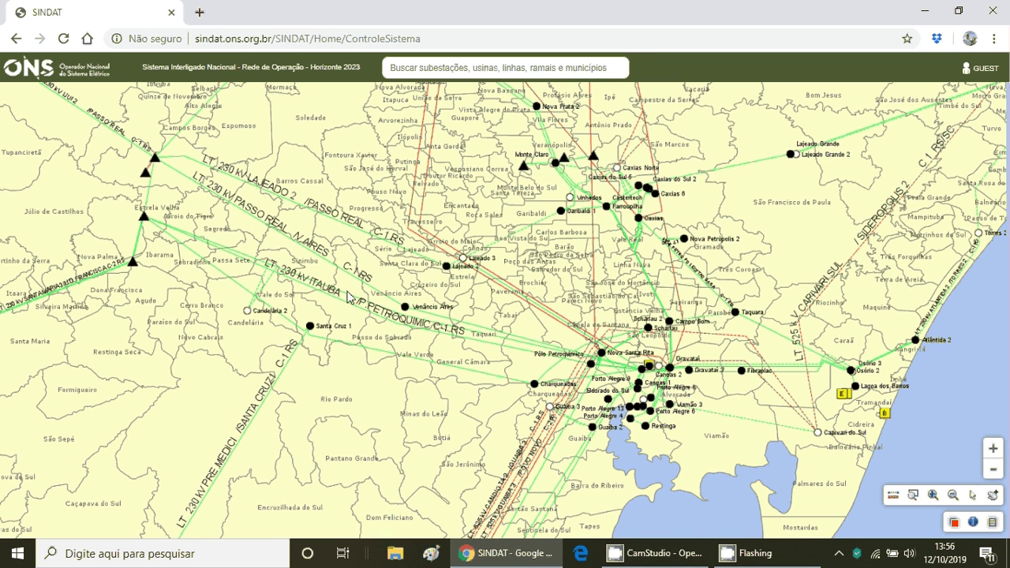
Step: Select the LT 230 kV Itauba / Nova Sta Rita C-1 RS line and open its transmission line report
mouse_move(347, 294)
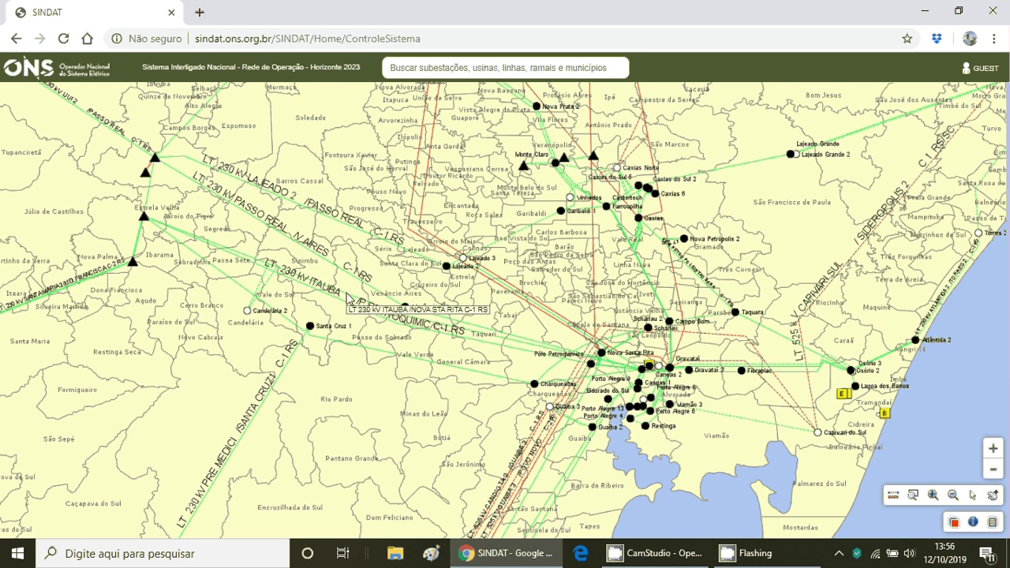
scroll(330, 303, "up", 2)
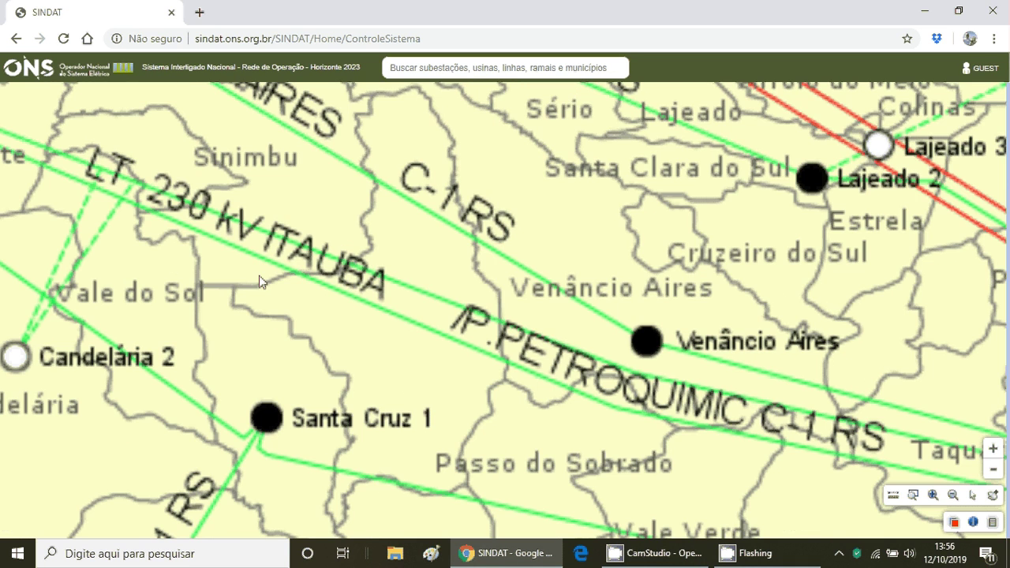
right_click(333, 339)
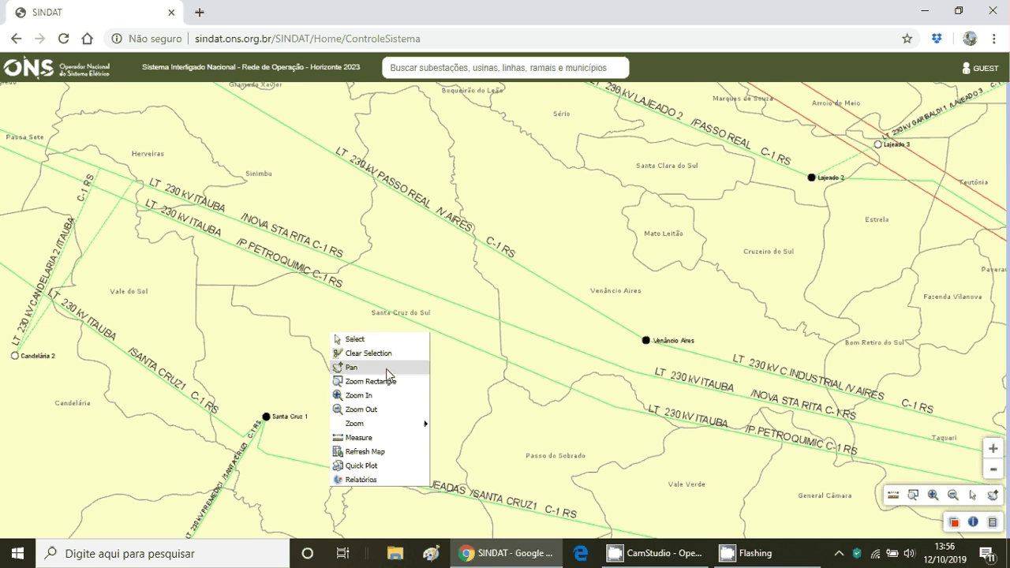
left_click(386, 369)
left_click_drag(184, 281, 429, 327)
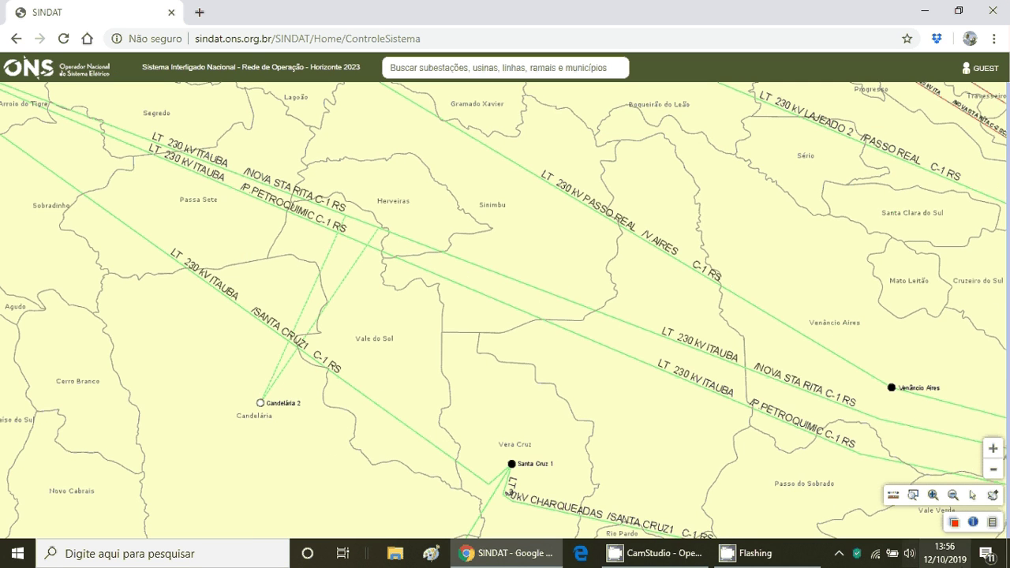
right_click(530, 289)
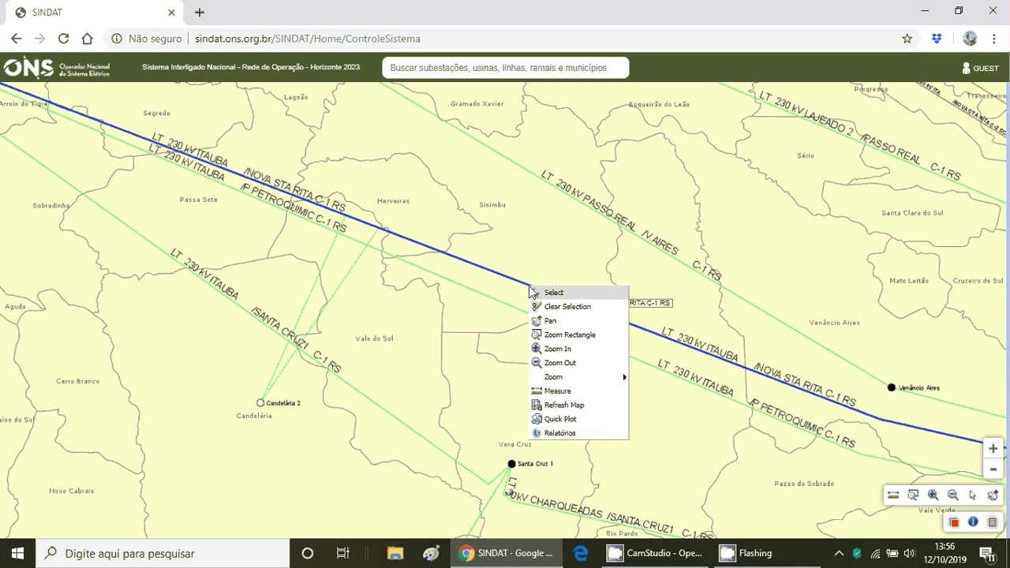
left_click(592, 436)
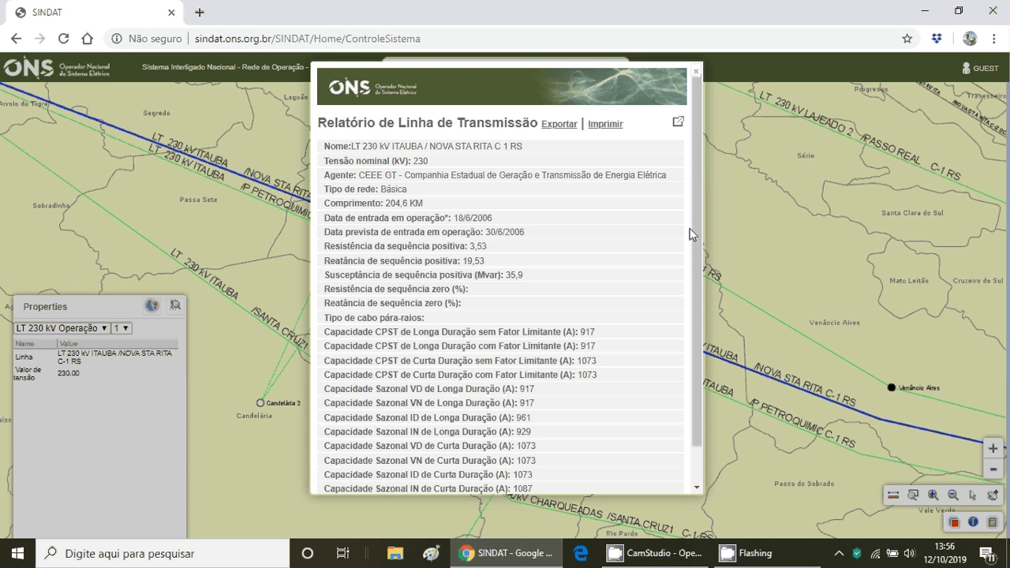
Step: Review the line report's positive-sequence resistance, reactance and susceptance and its CPST long- and short-duration capacities
left_click_drag(695, 228, 699, 249)
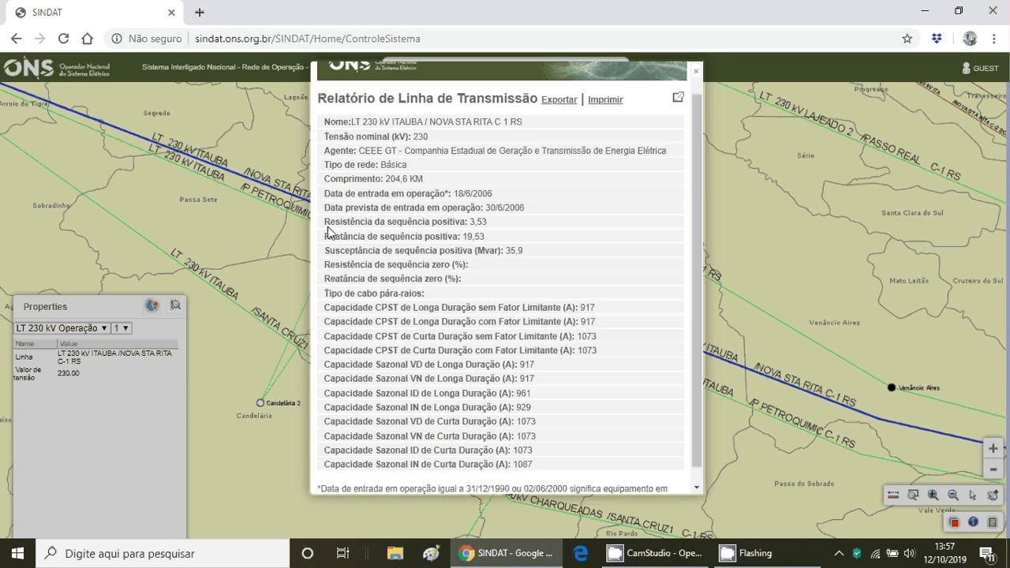
left_click_drag(325, 222, 527, 261)
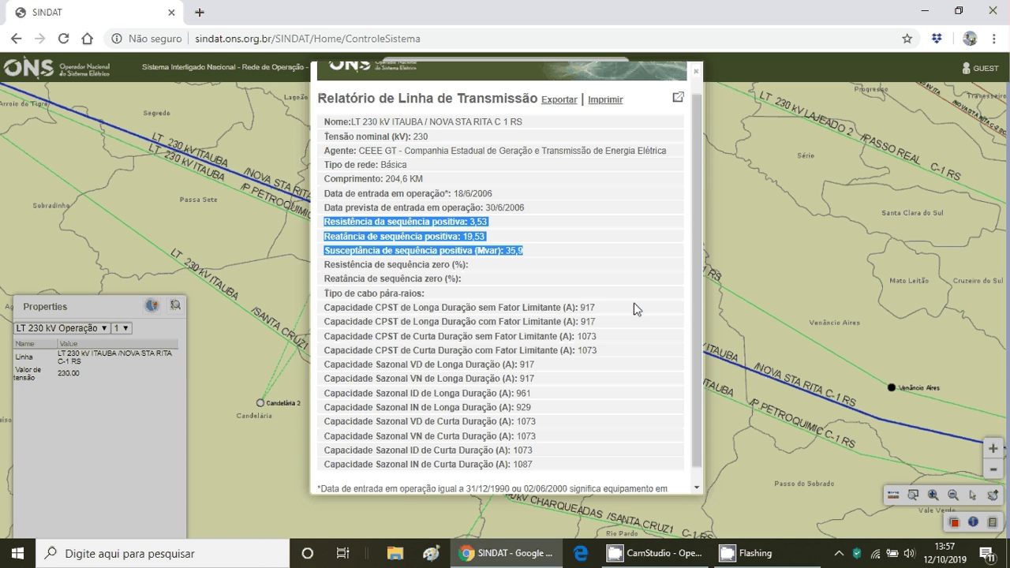
scroll(634, 308, "down", 1)
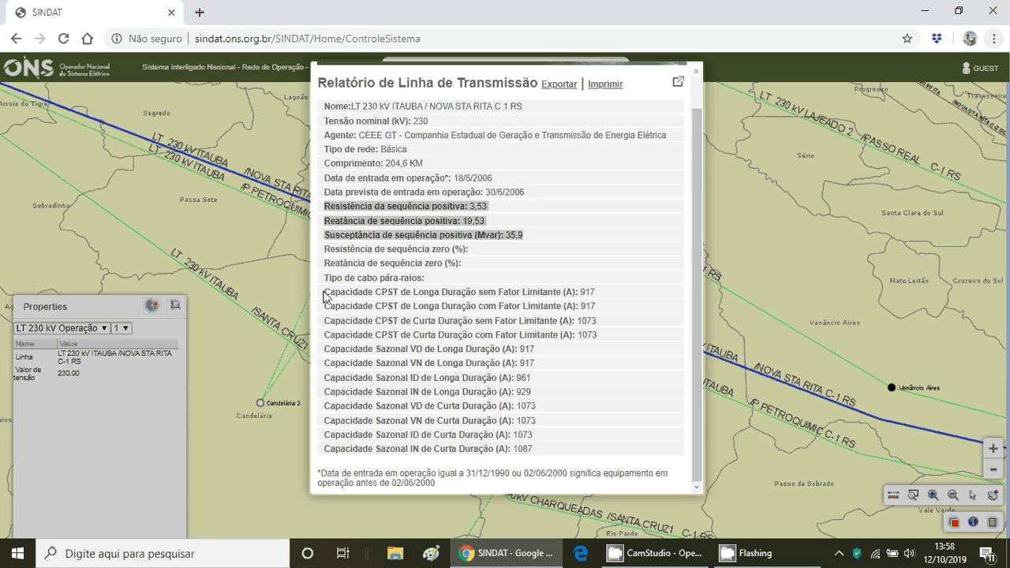
left_click_drag(324, 296, 614, 338)
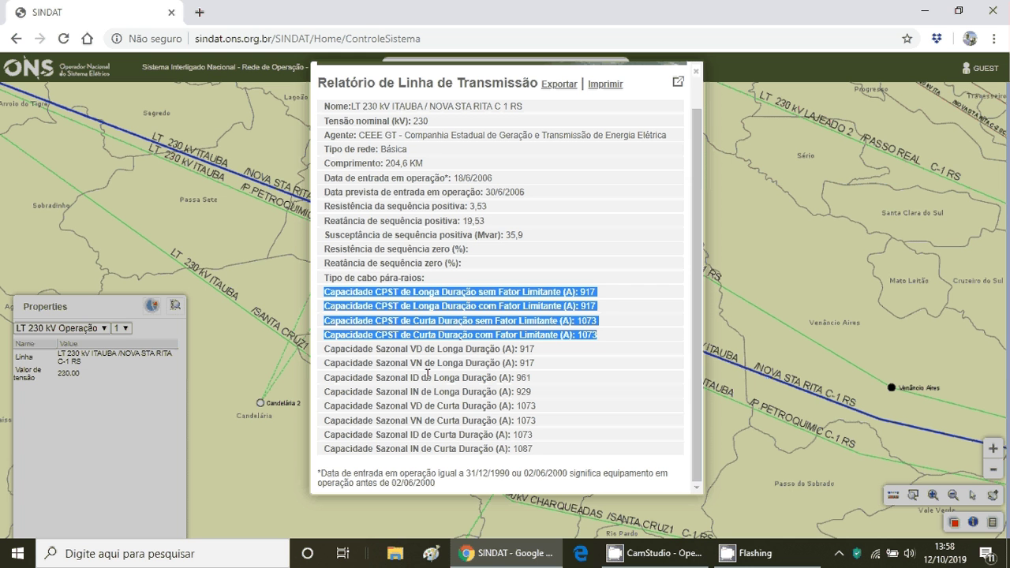
left_click(525, 294)
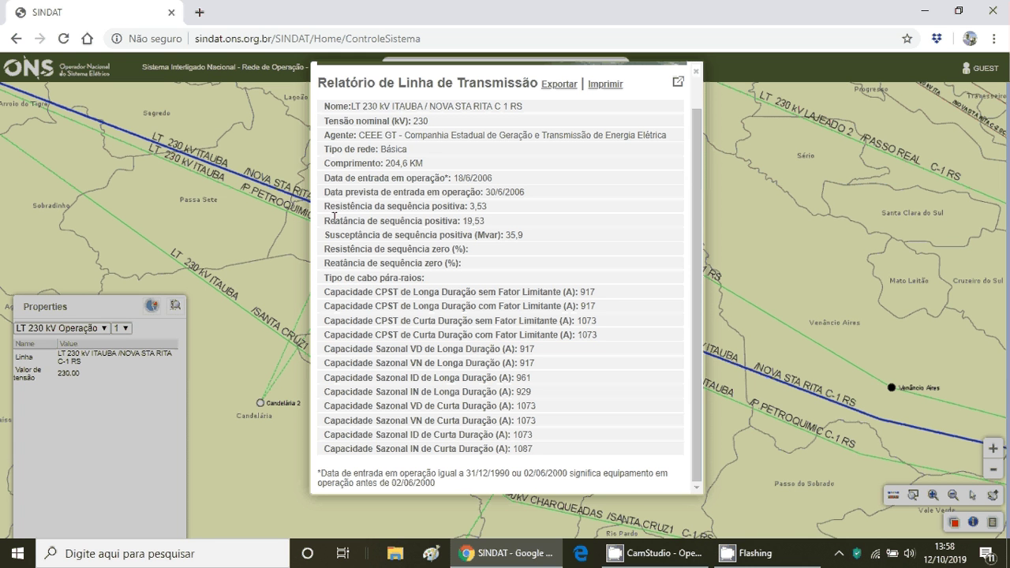
left_click_drag(324, 206, 527, 235)
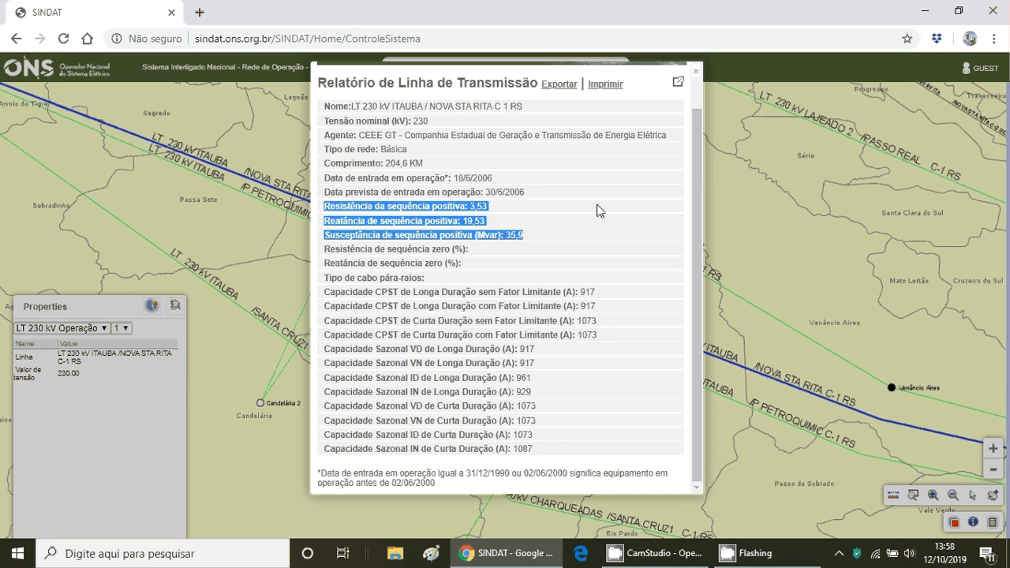
Step: Minimize the browser and start Anarede 10.2.3
left_click(959, 11)
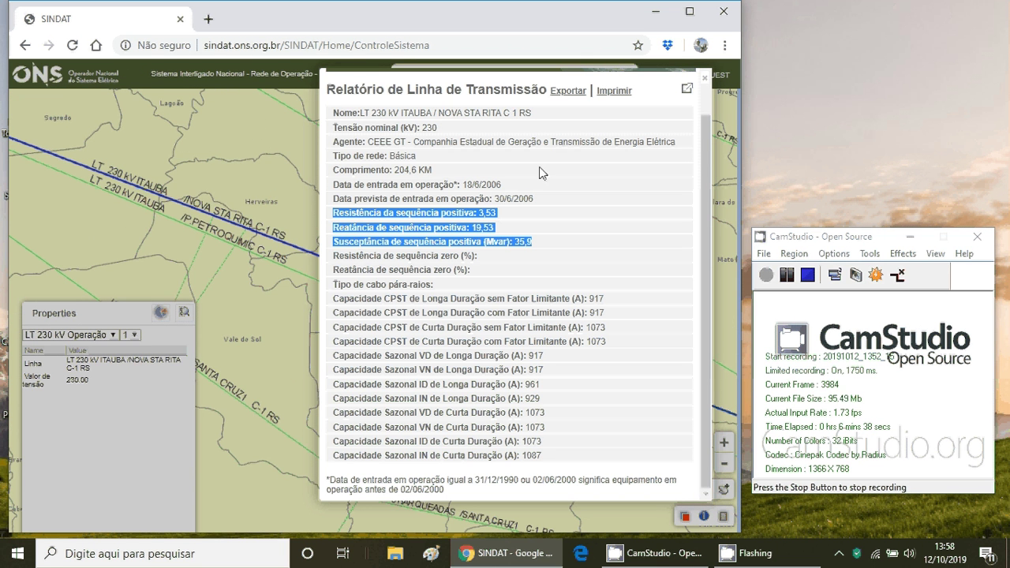
left_click(652, 11)
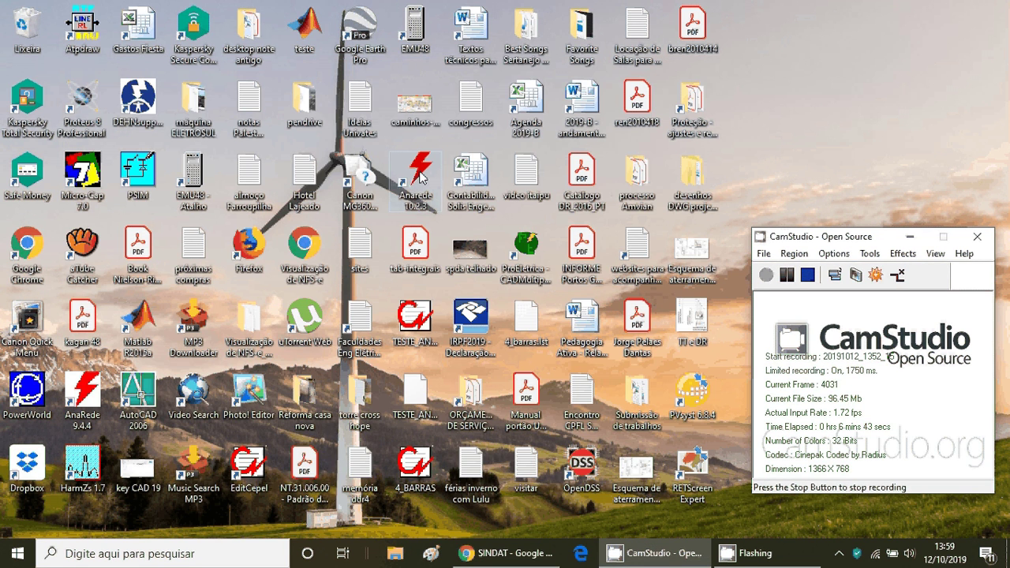
left_click(421, 177)
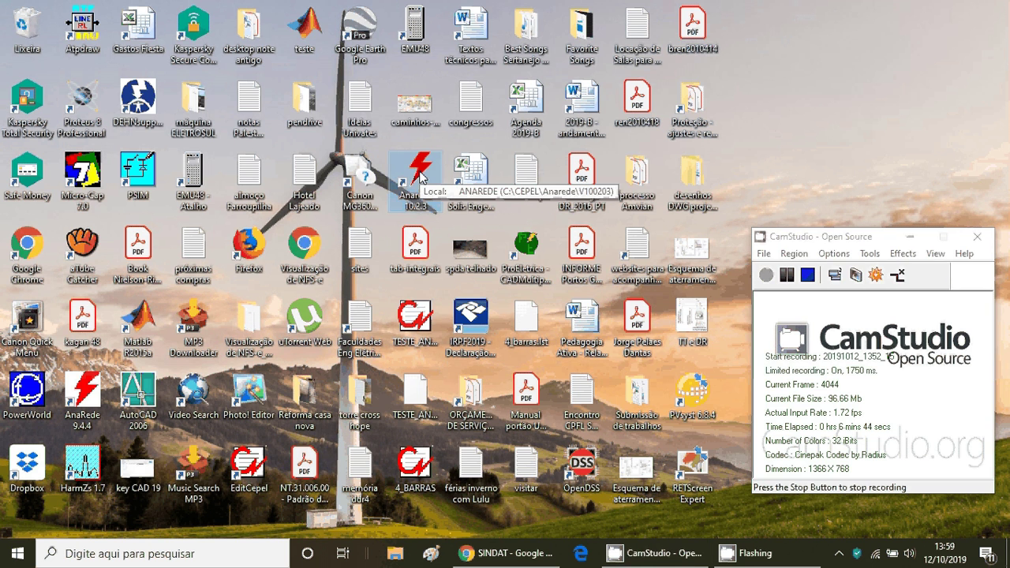
double_click(419, 177)
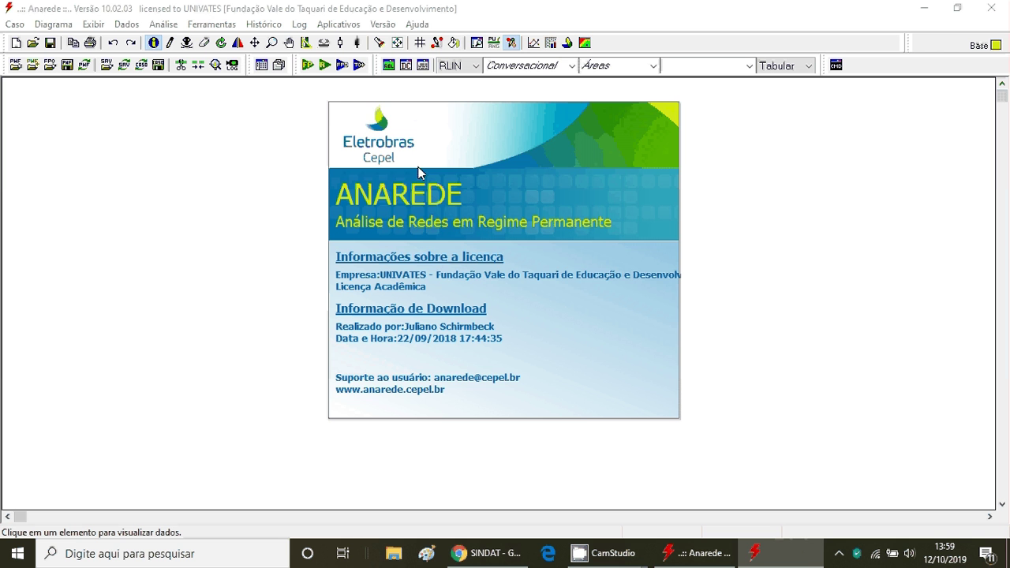
Step: Place a new AC bus (Barra CA) on the empty Anarede diagram
left_click(171, 45)
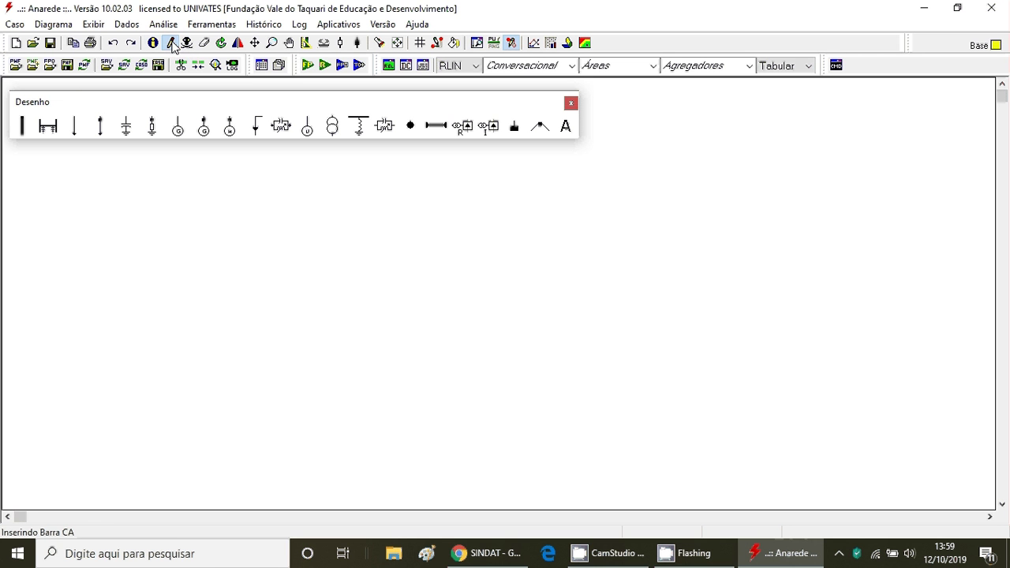
left_click(22, 128)
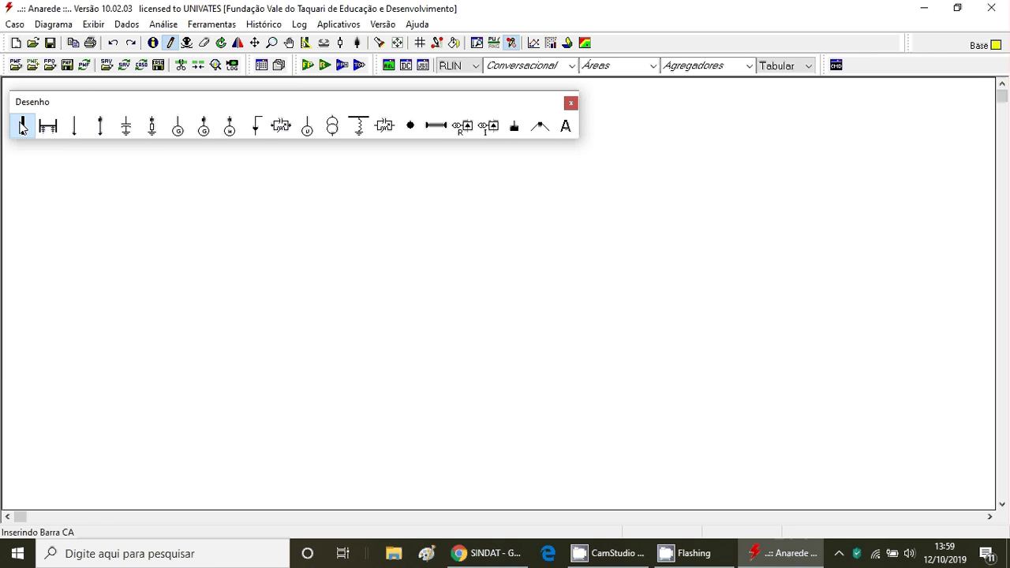
left_click(246, 279)
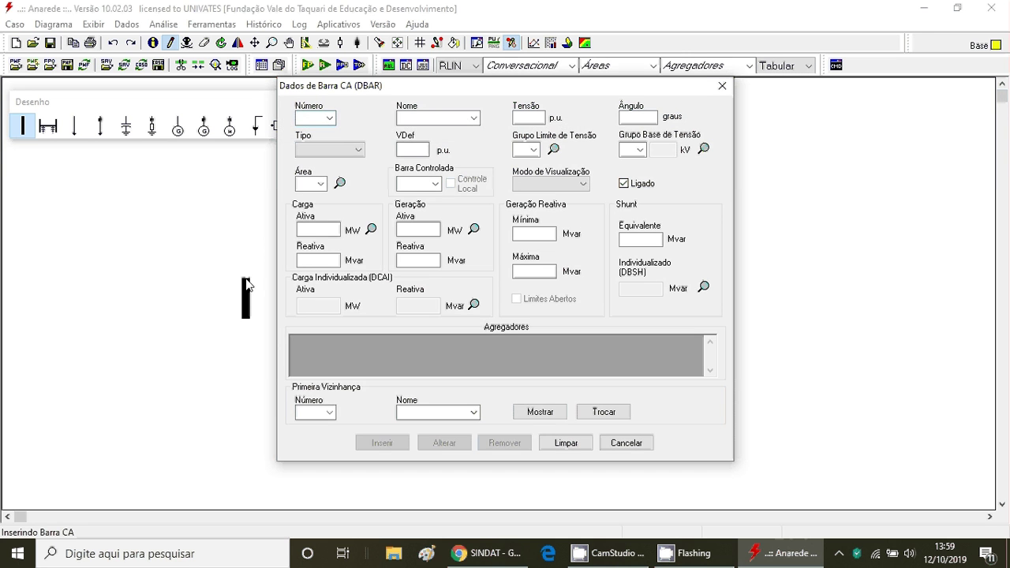
Step: Give the new AC bus the number 1 and the name Itauba
type("1")
left_click(435, 117)
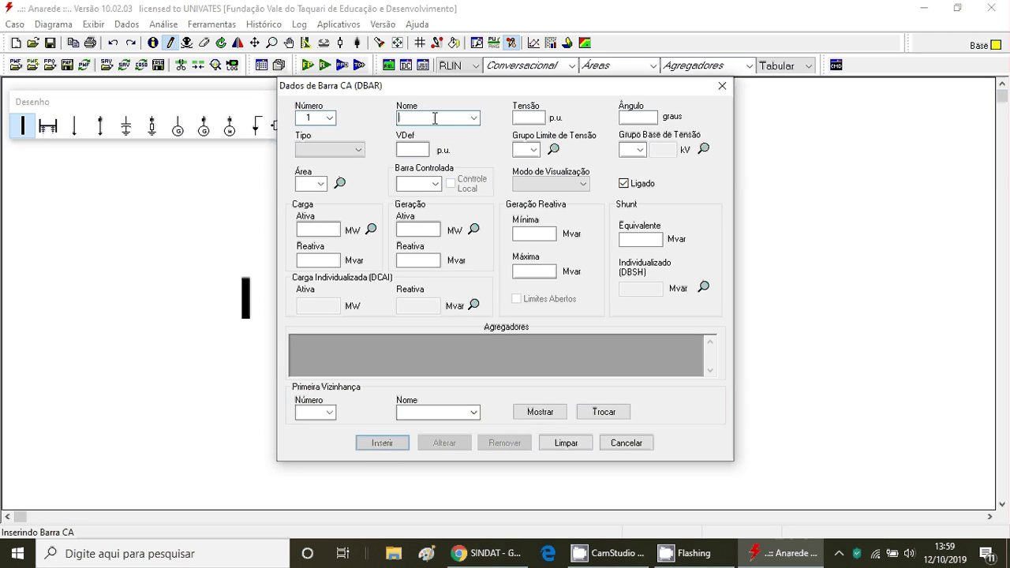
type("ita´´uba")
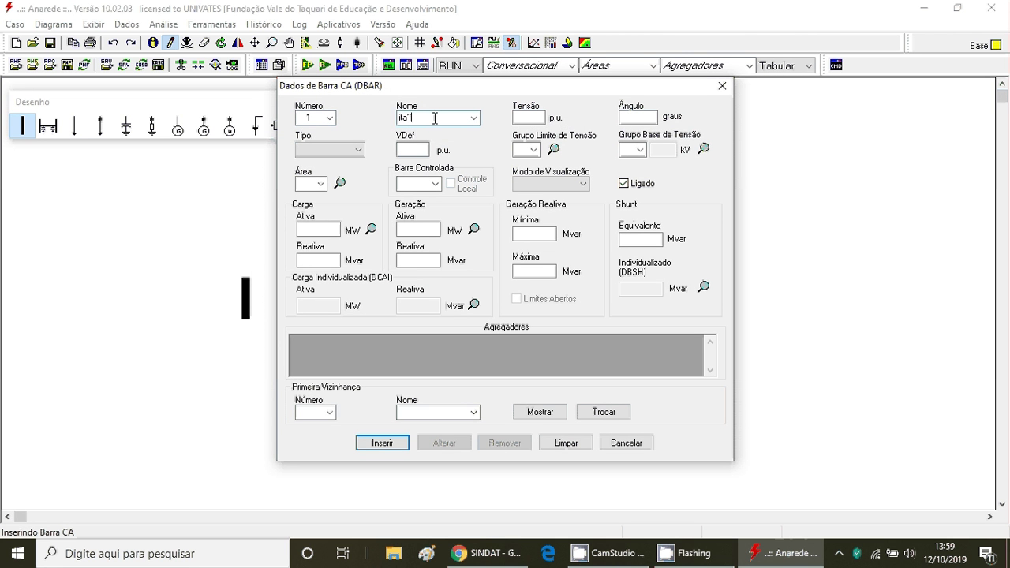
key("BackSpace")
key("BackSpace")
key("BackSpace")
key("BackSpace")
key("BackSpace")
key("BackSpace")
key("BackSpace")
key("BackSpace")
type("Itauba")
key("Tab")
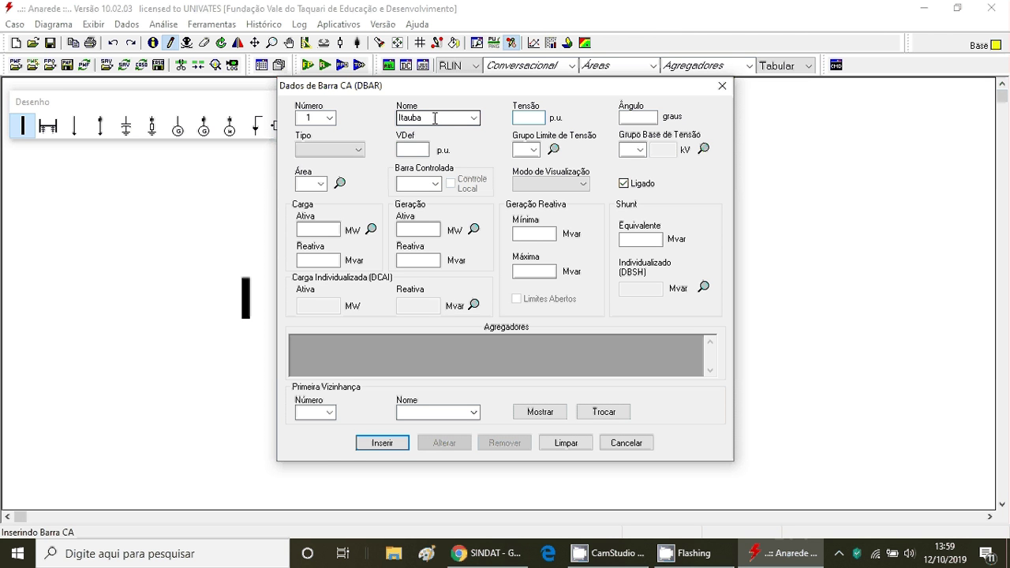
Step: Set bus 1's voltage to 1000, angle to 0, type to 2 - Referência and area to 1, and insert it
type("1000")
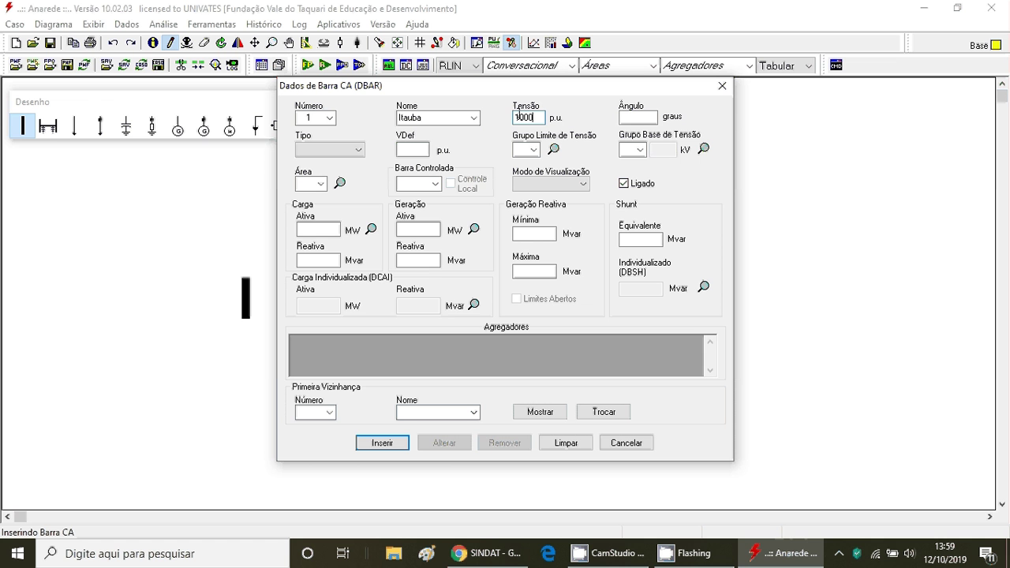
left_click(643, 117)
type("0")
left_click(330, 150)
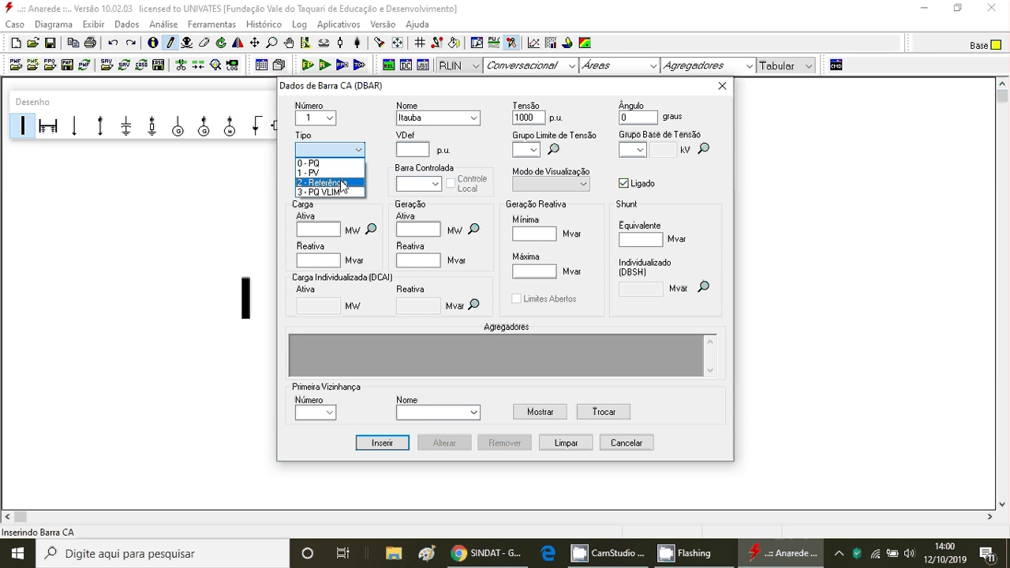
left_click(343, 183)
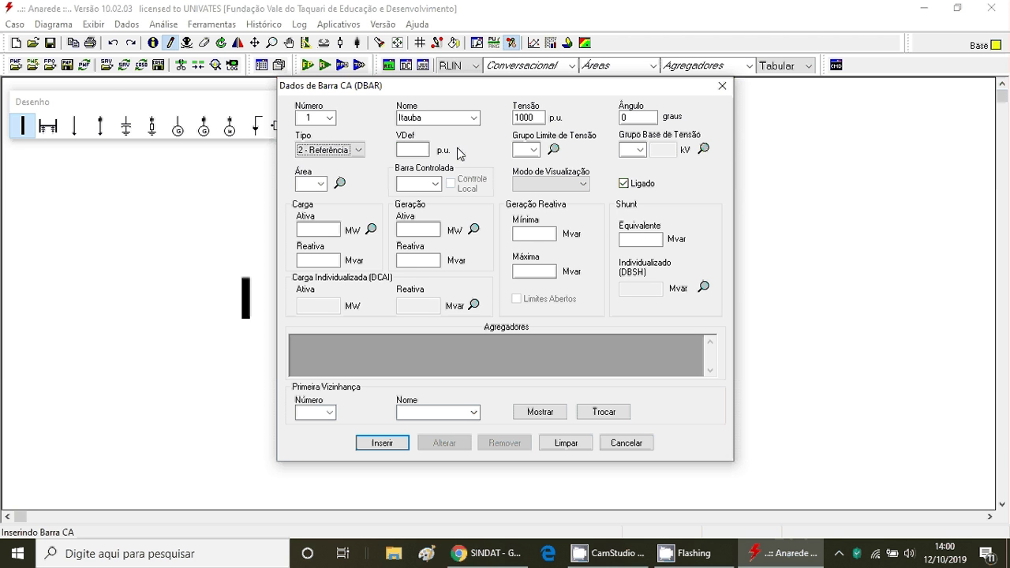
left_click(643, 119)
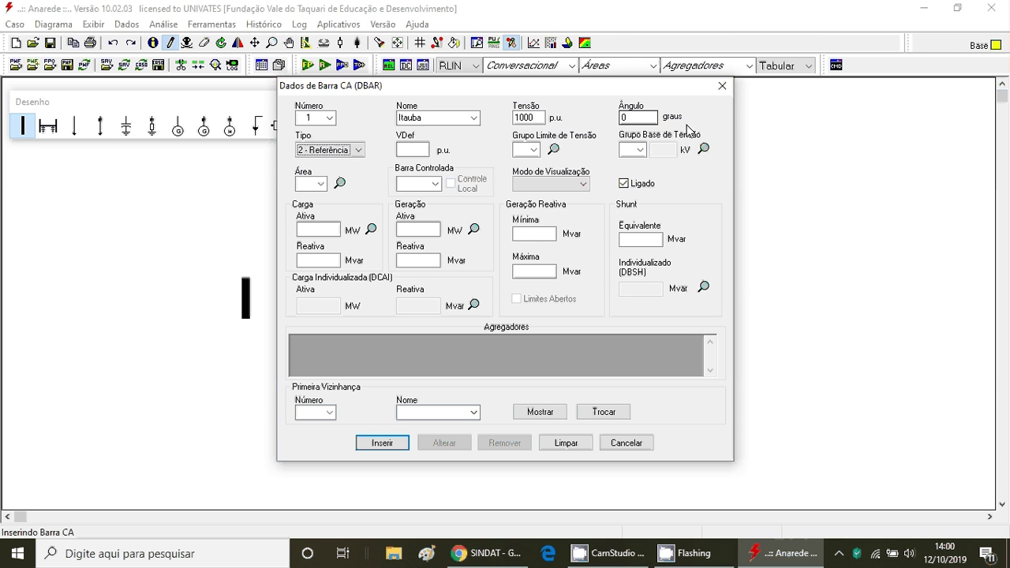
left_click(632, 150)
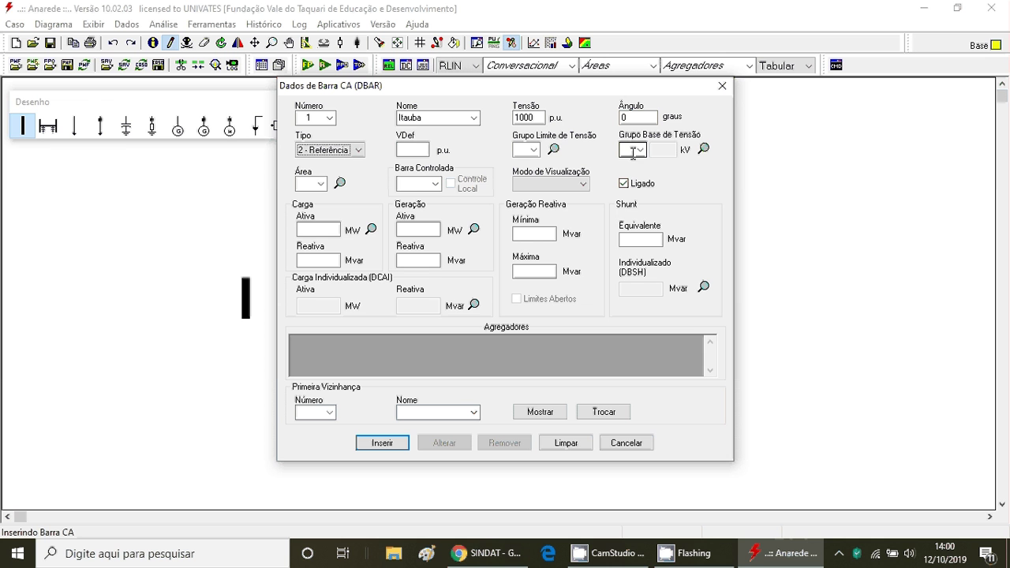
left_click(633, 153)
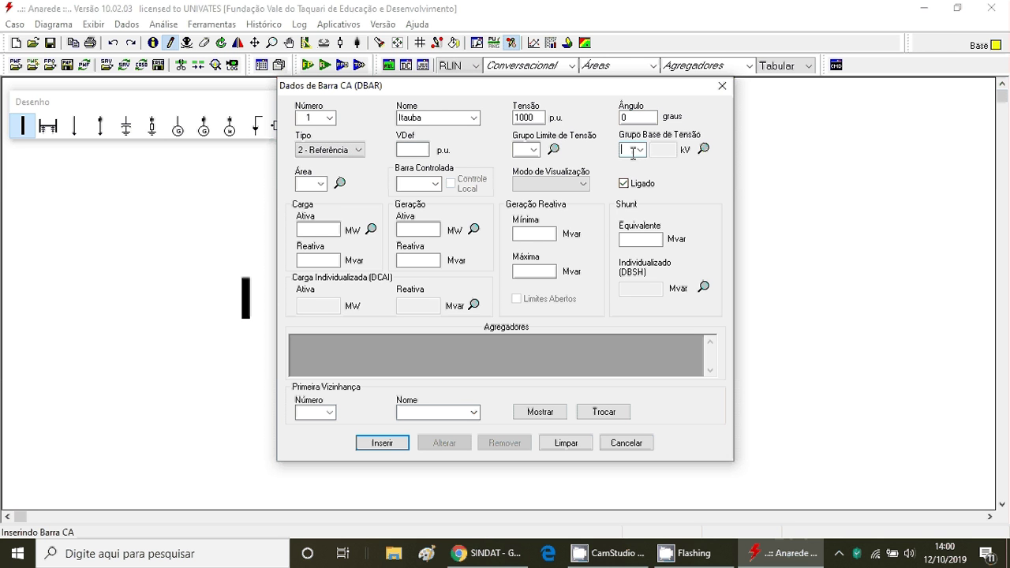
left_click(304, 184)
type("1")
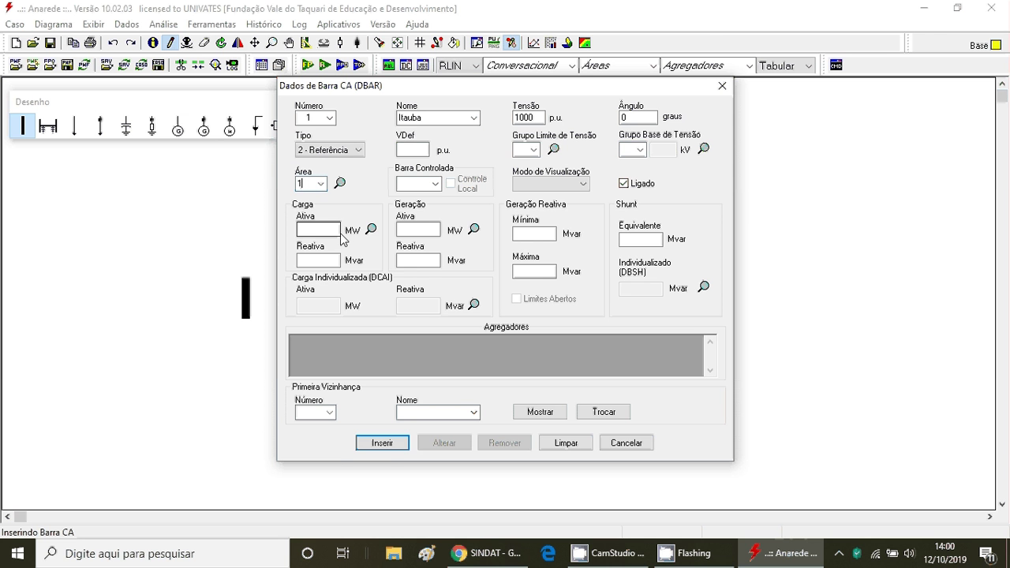
left_click(382, 444)
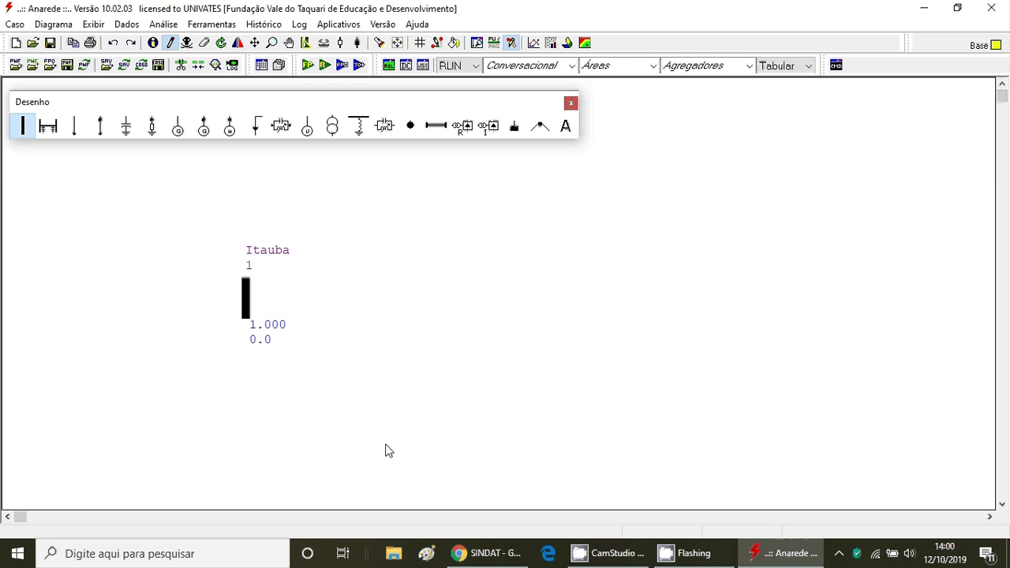
Step: Insert a second AC bus to the right of Itauba, number 2, named NSR, with voltage 1000, angle 0 and area 1
left_click(577, 292)
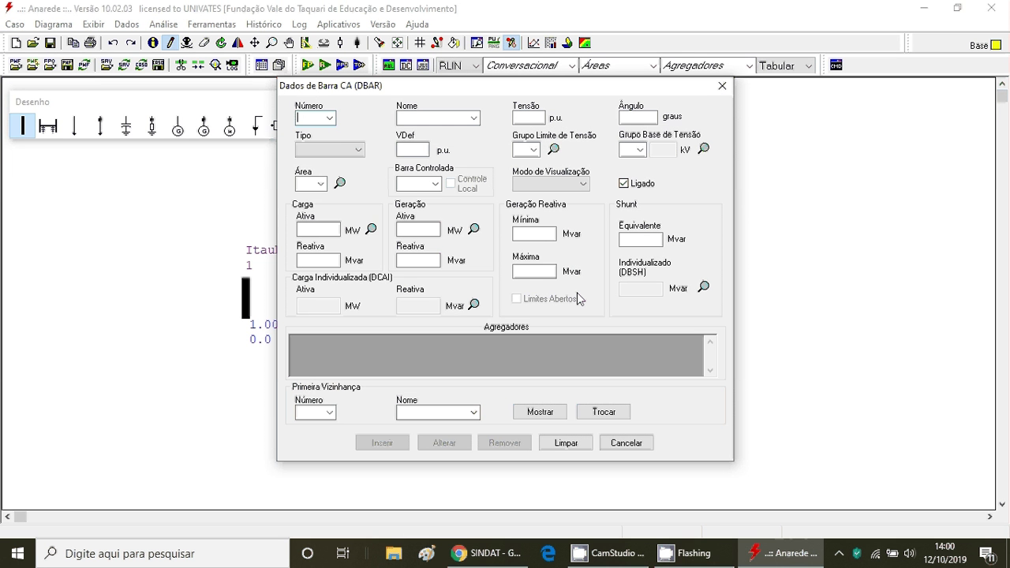
type("2")
key("Tab")
type("NSR")
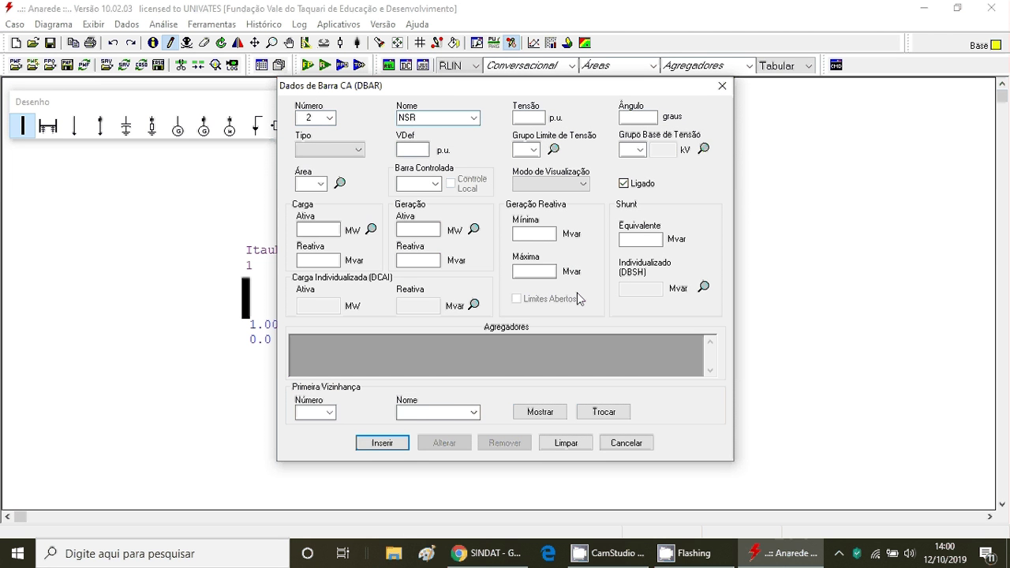
key("Tab")
type("1000")
key("Tab")
type("0")
left_click(309, 183)
type("1")
left_click(384, 445)
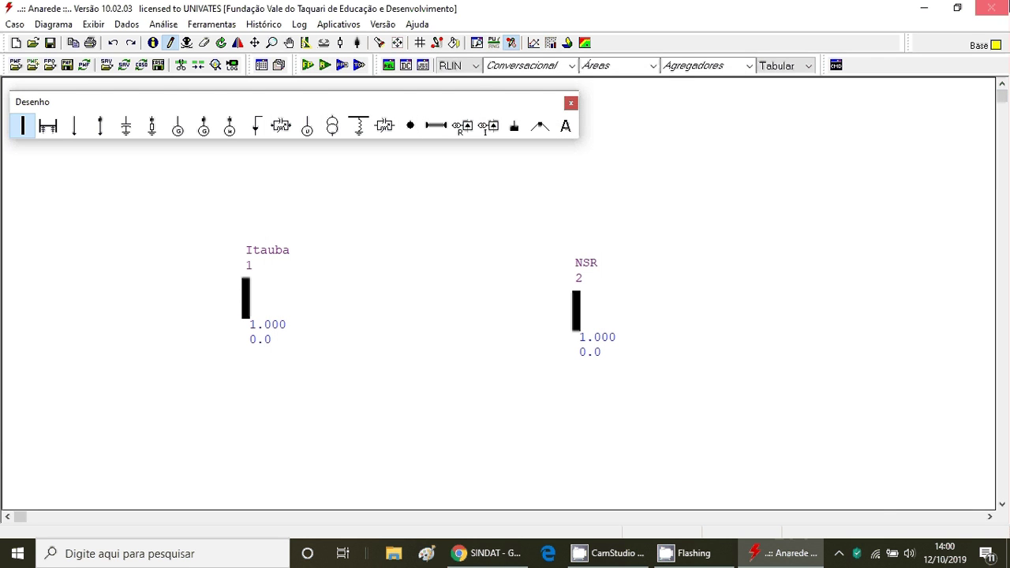
Step: Arrange the SINDAT line report and the Anarede diagram side by side, with the Desenho palette clear of the report
left_click(958, 9)
left_click_drag(707, 48, 836, 18)
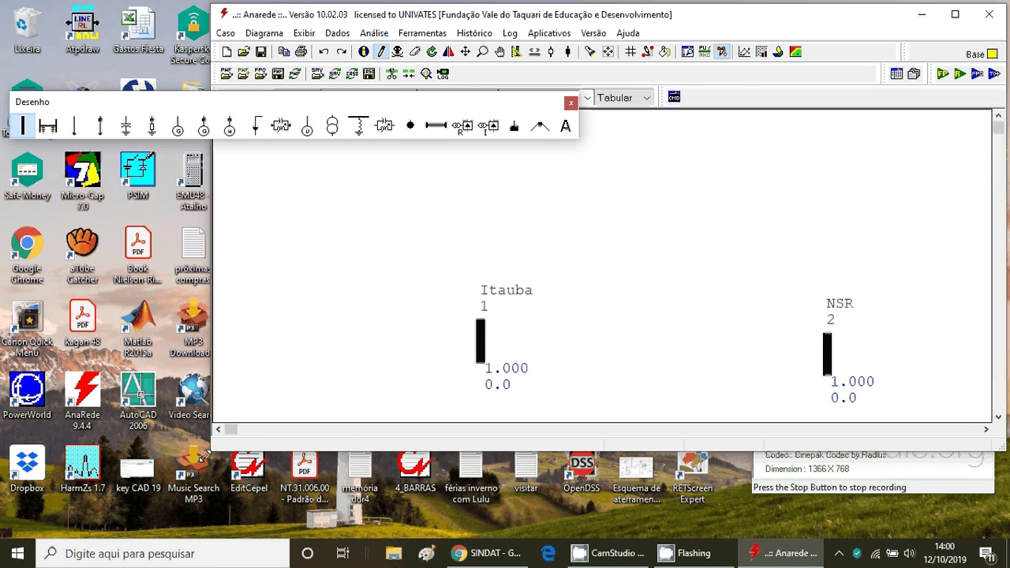
left_click_drag(204, 456, 474, 530)
left_click(483, 564)
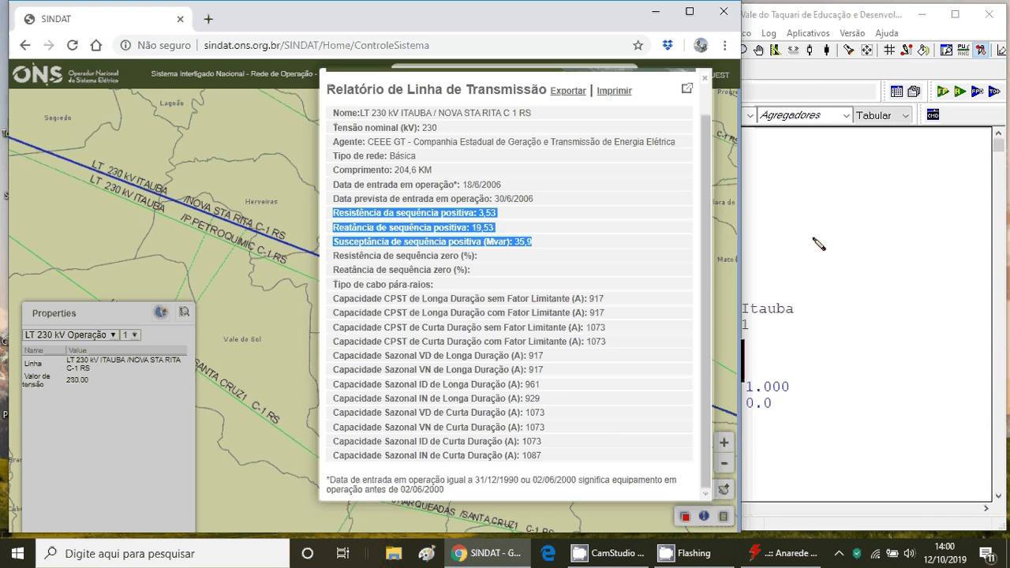
left_click_drag(718, 225, 443, 211)
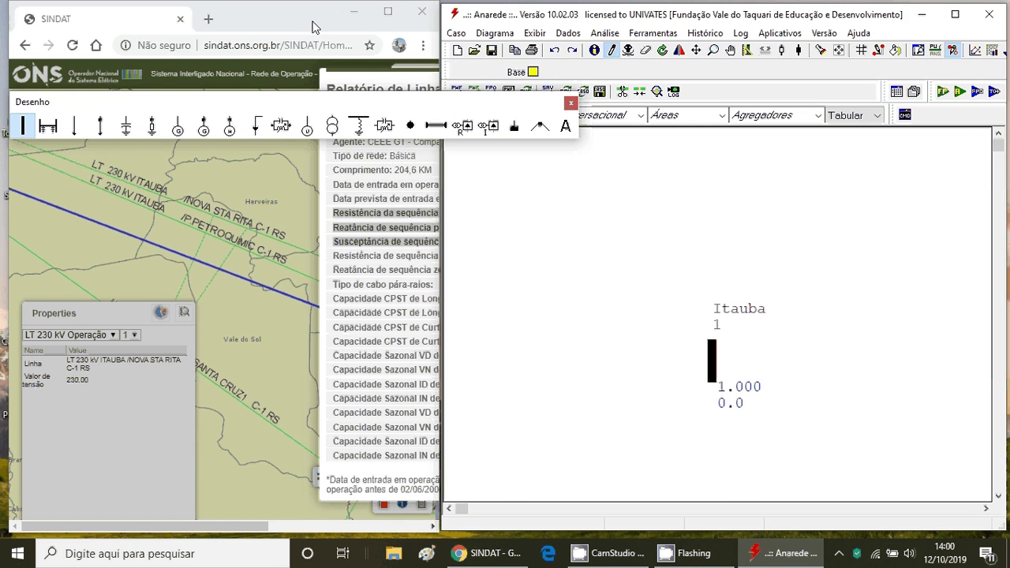
left_click(315, 27)
left_click_drag(262, 527, 420, 527)
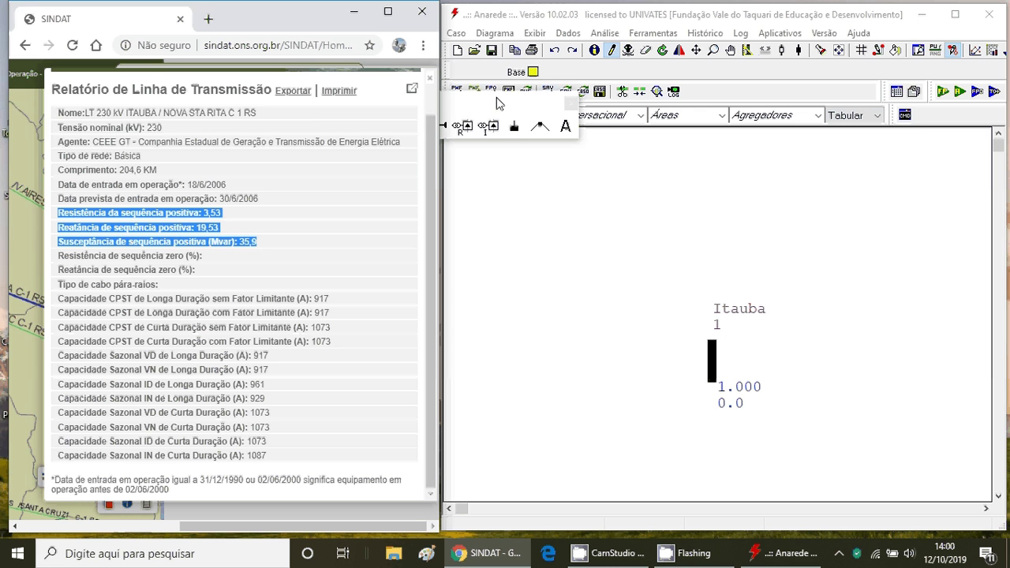
left_click_drag(496, 97, 923, 151)
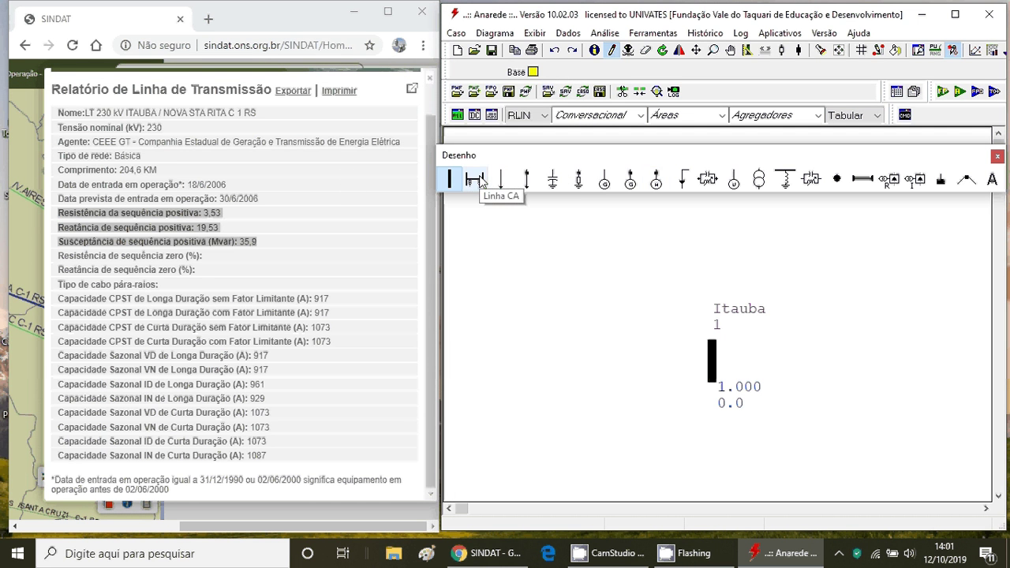
Step: Draw an AC line (Linha CA) from the Itauba bus to the NSR bus and give the circuit number 1
left_click(731, 50)
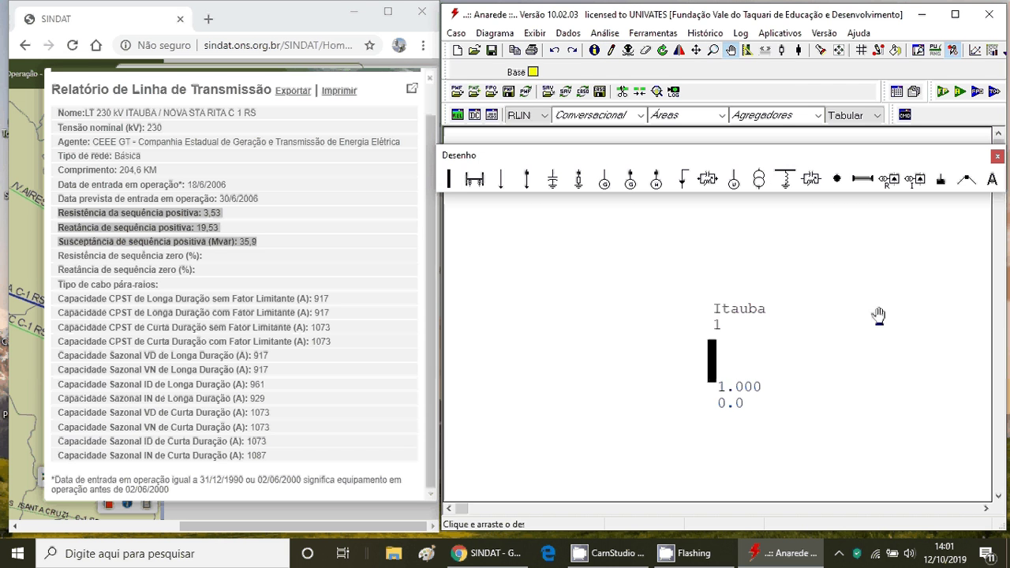
left_click_drag(879, 316, 723, 269)
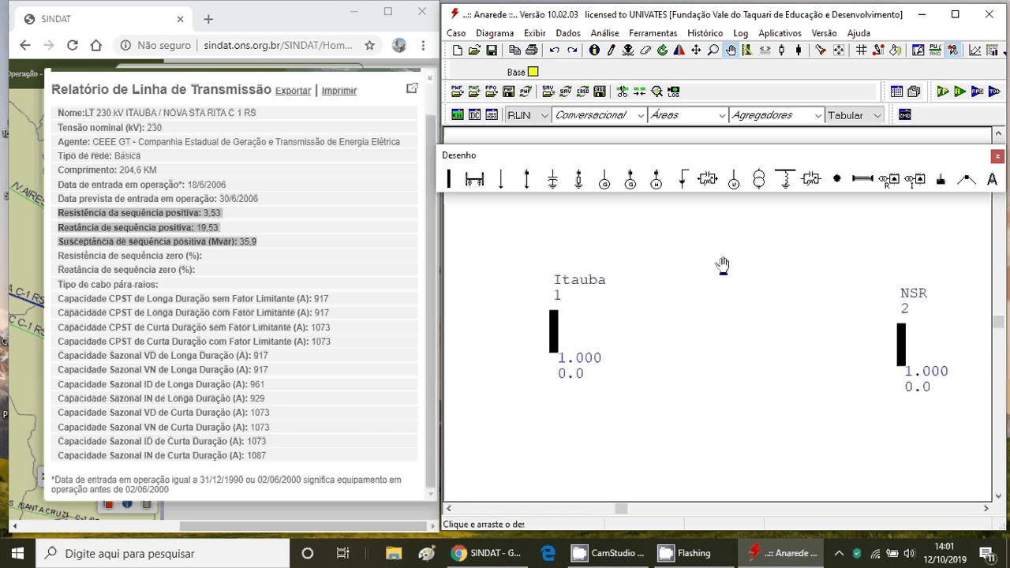
left_click(474, 182)
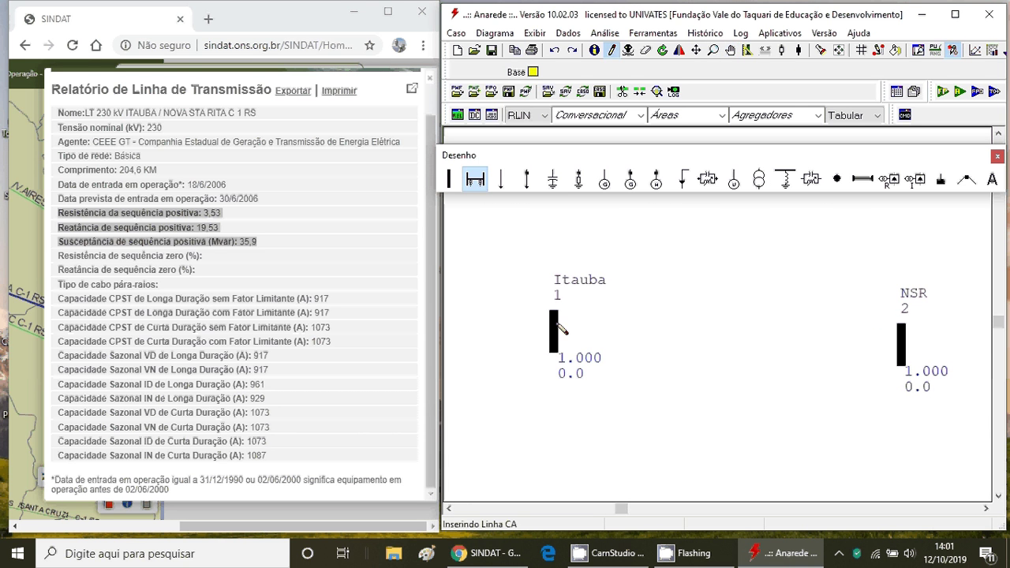
left_click(559, 327)
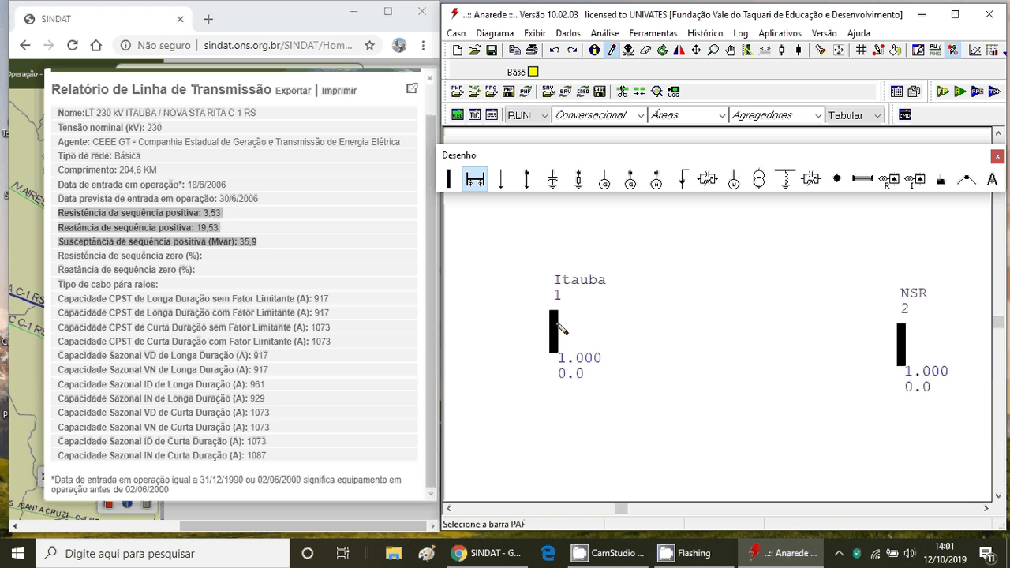
left_click(902, 341)
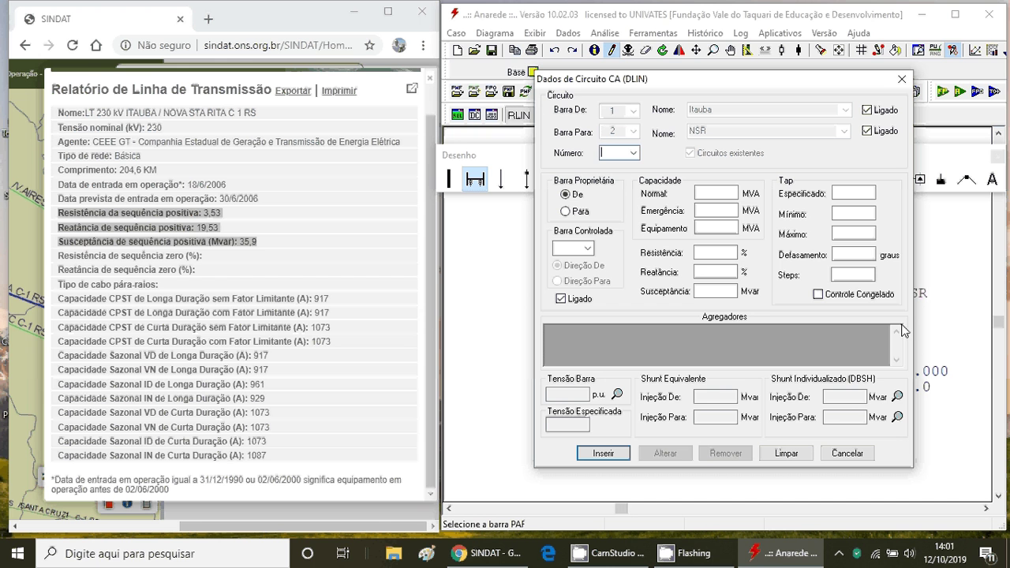
type("1")
Step: Examine the report's nominal voltage and long-duration CPST current capacities against the line's normal capacity in MVA
left_click(272, 332)
left_click_drag(282, 298, 268, 458)
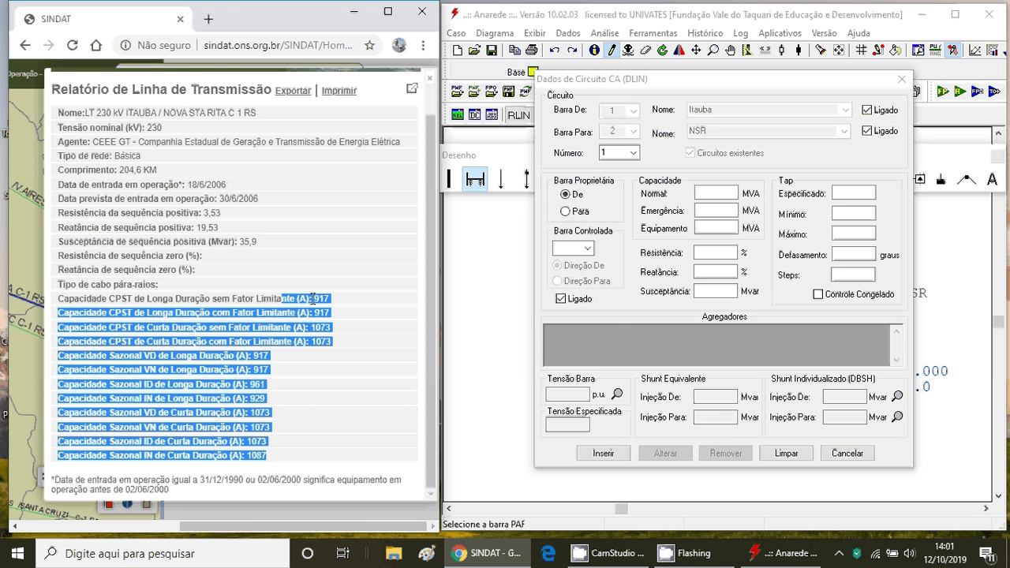
left_click_drag(147, 128, 158, 130)
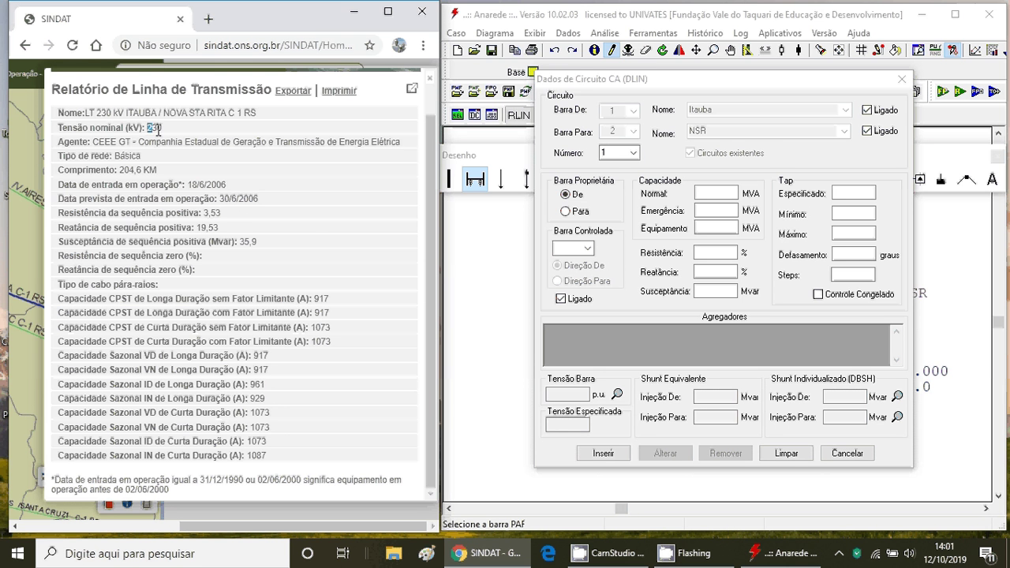
double_click(158, 131)
left_click_drag(315, 299, 342, 305)
left_click(709, 191)
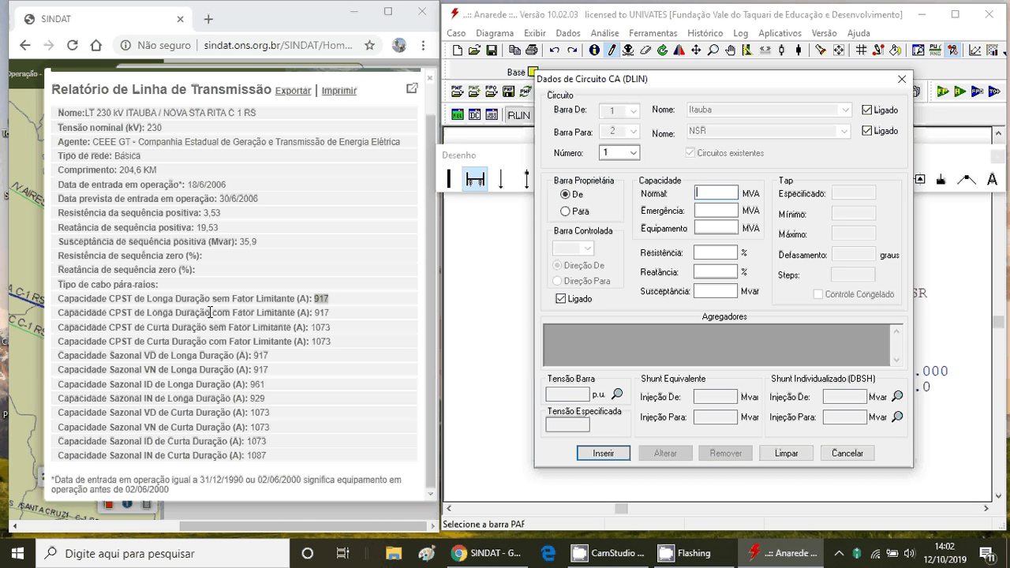
left_click_drag(210, 314, 331, 314)
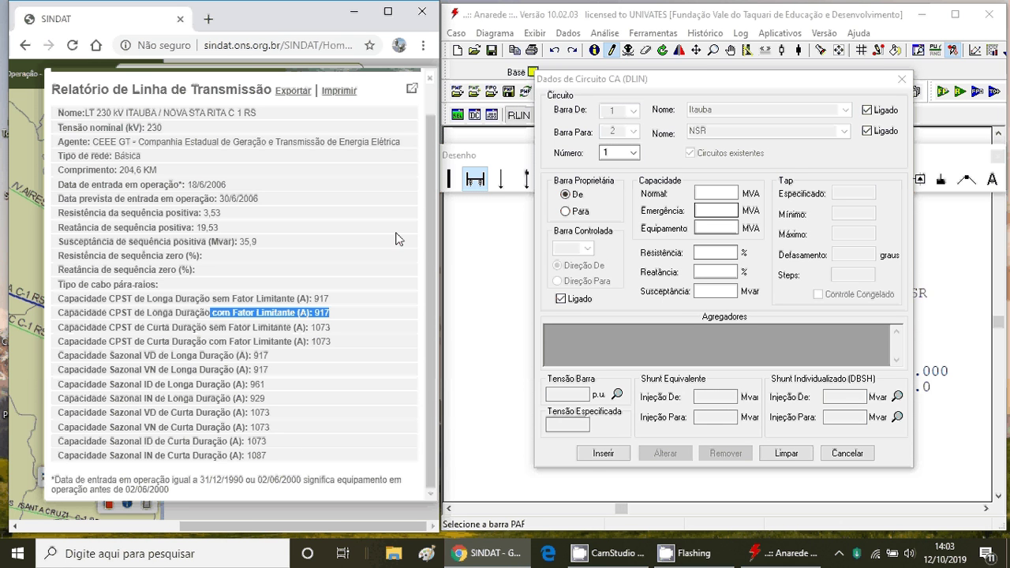
Step: Set the line's resistance to 3.53 %, reactance to 19.53 % and susceptance to 35.9 Mvar, and insert the circuit
left_click(720, 253)
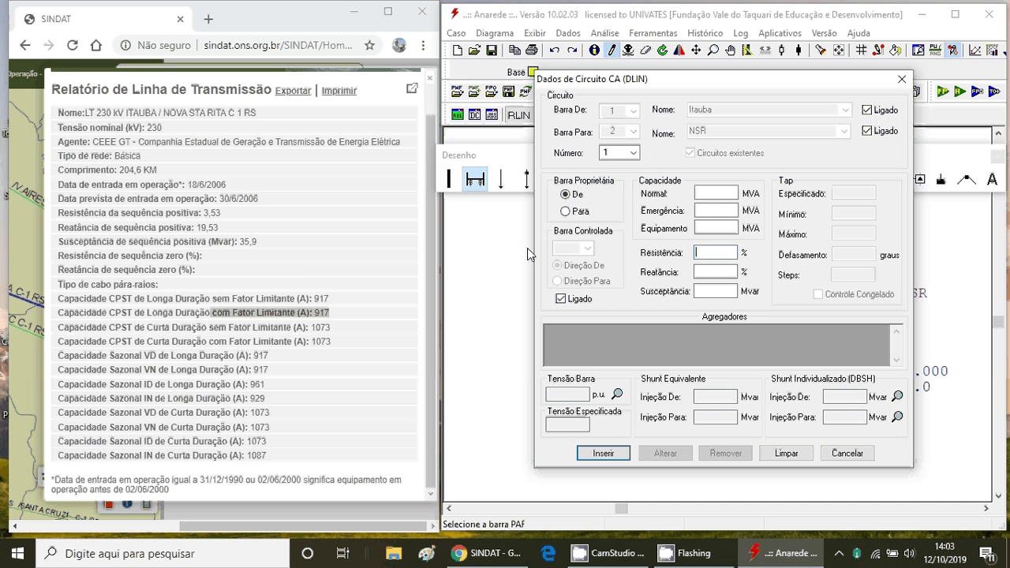
double_click(211, 213)
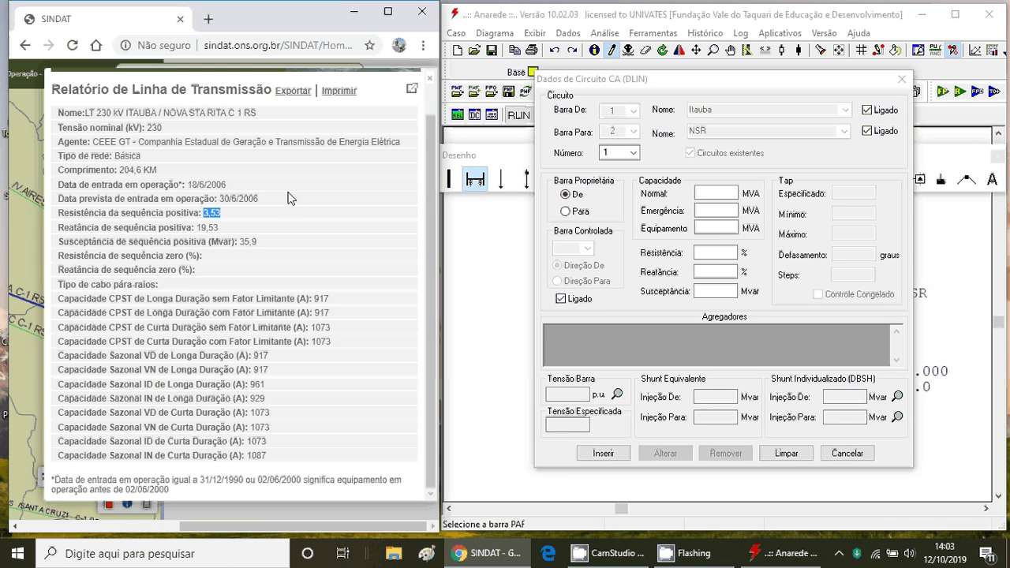
left_click(721, 253)
type("3")
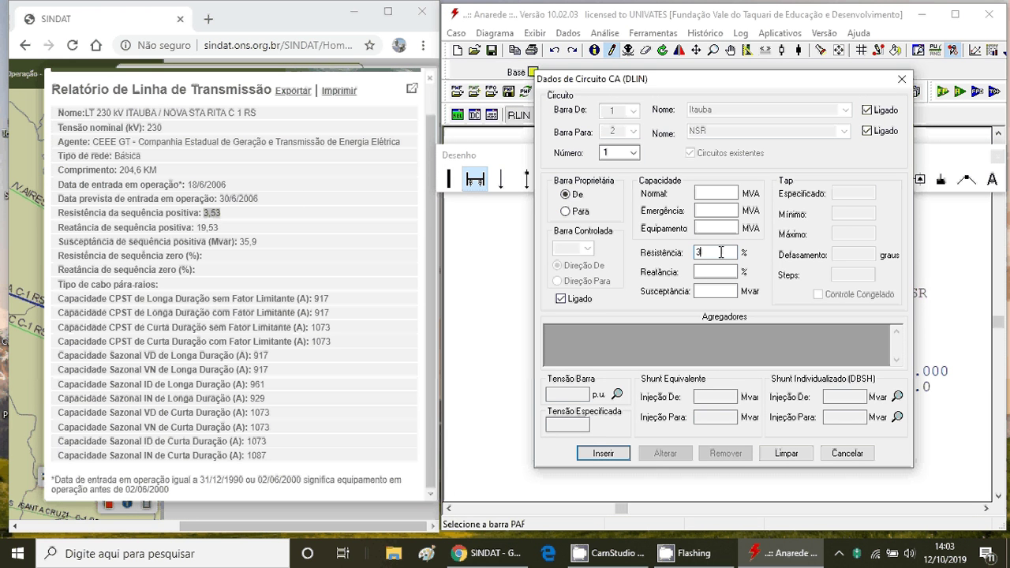
type(".53")
left_click(723, 271)
type("19.53")
left_click(715, 291)
type("35.9")
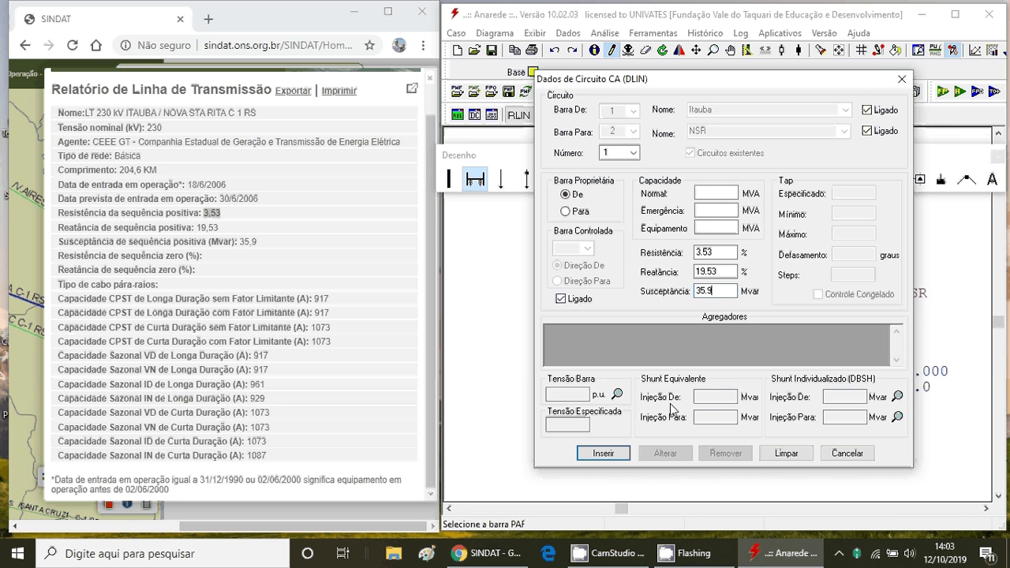
left_click(613, 455)
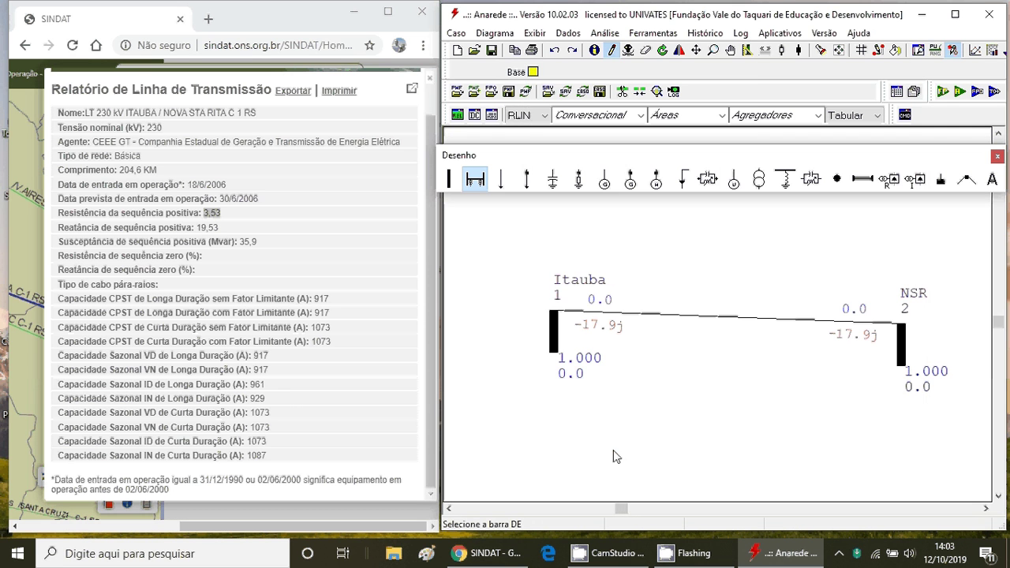
Step: Maximize the Anarede window and close the Desenho palette
left_click(955, 16)
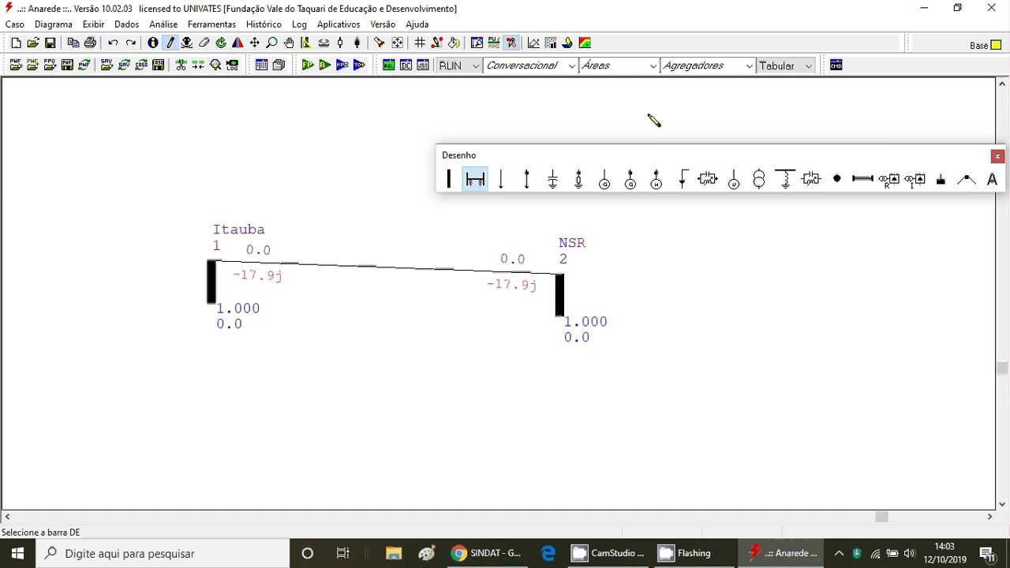
left_click(995, 155)
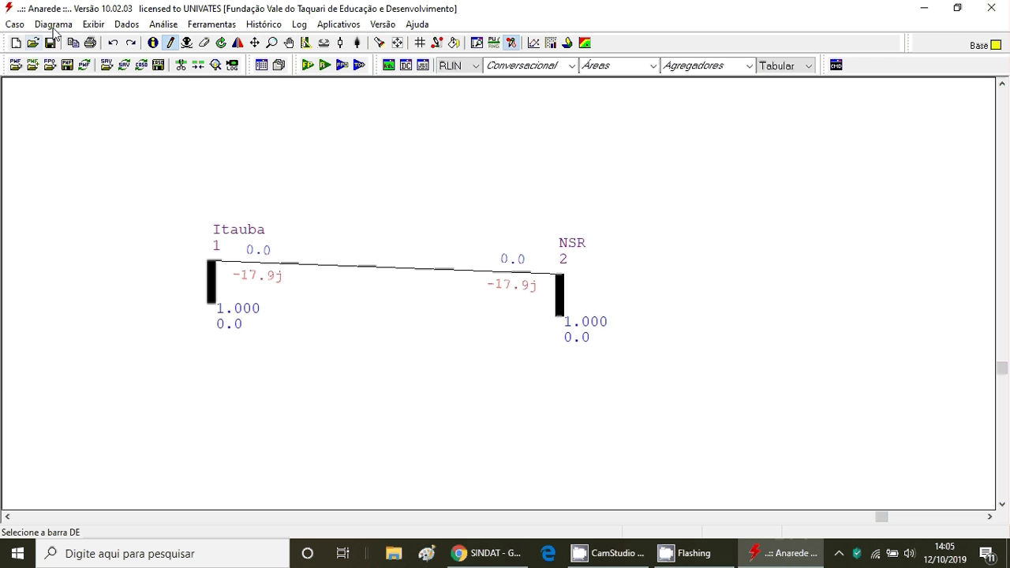
Step: Set the default power flow method to Modelo Linear (LFDC), run the power flow and close the convergence report
left_click(164, 25)
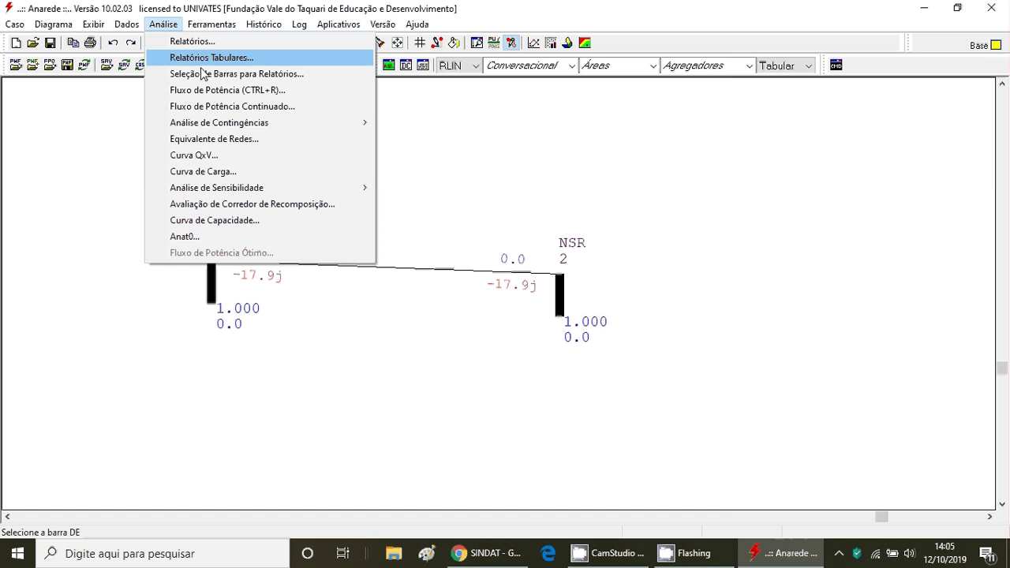
left_click(210, 94)
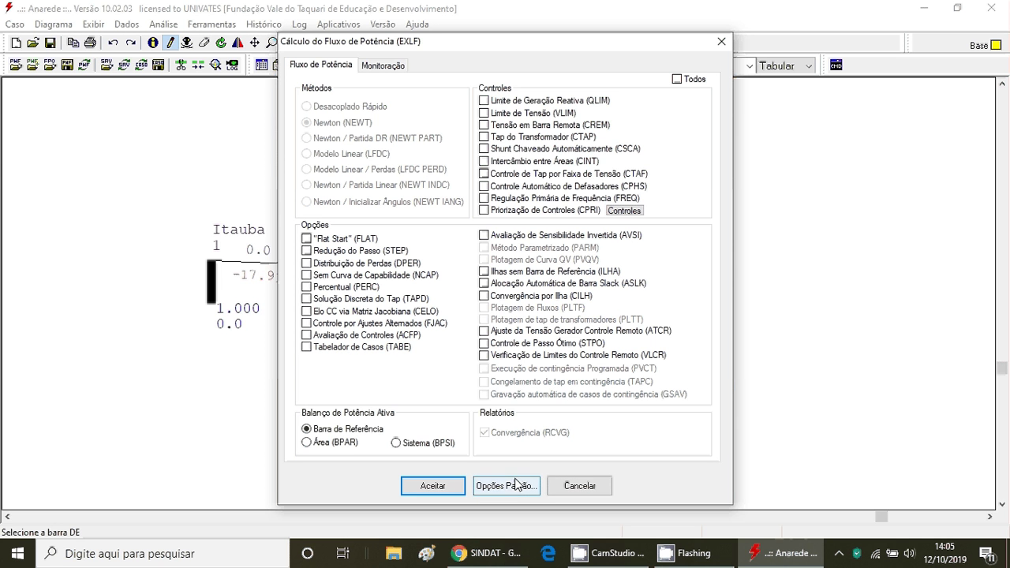
left_click(513, 487)
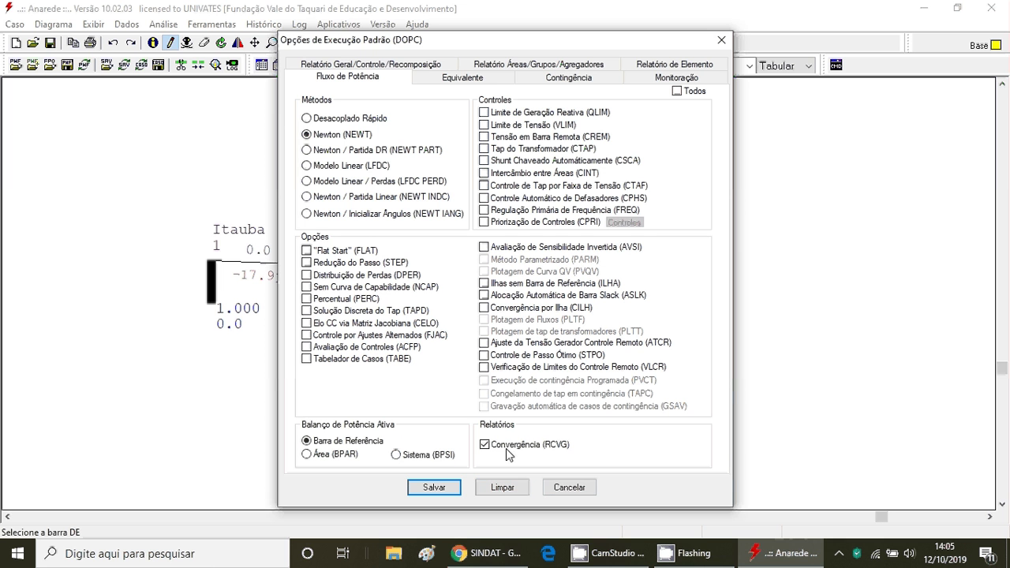
left_click(354, 169)
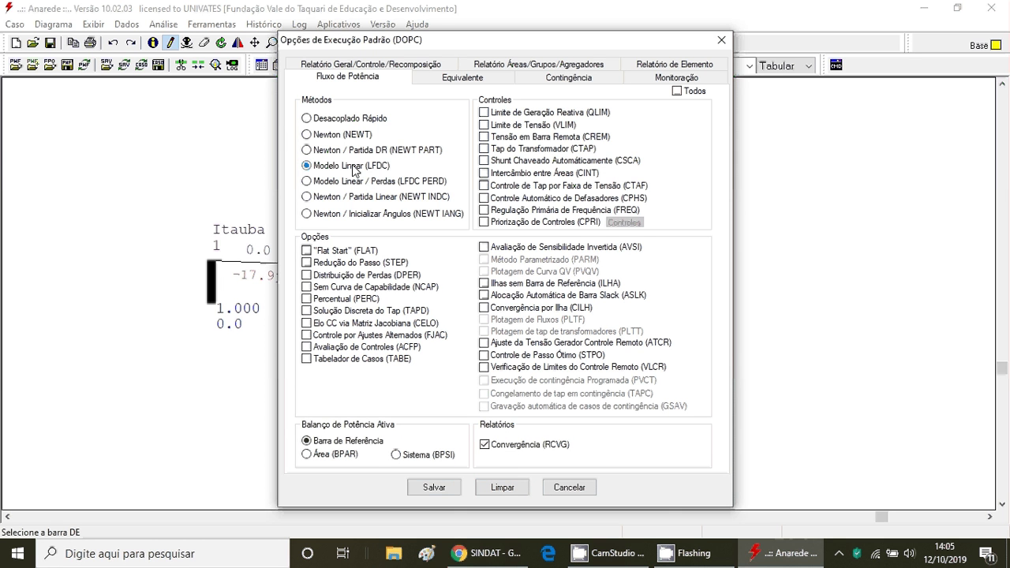
left_click(433, 489)
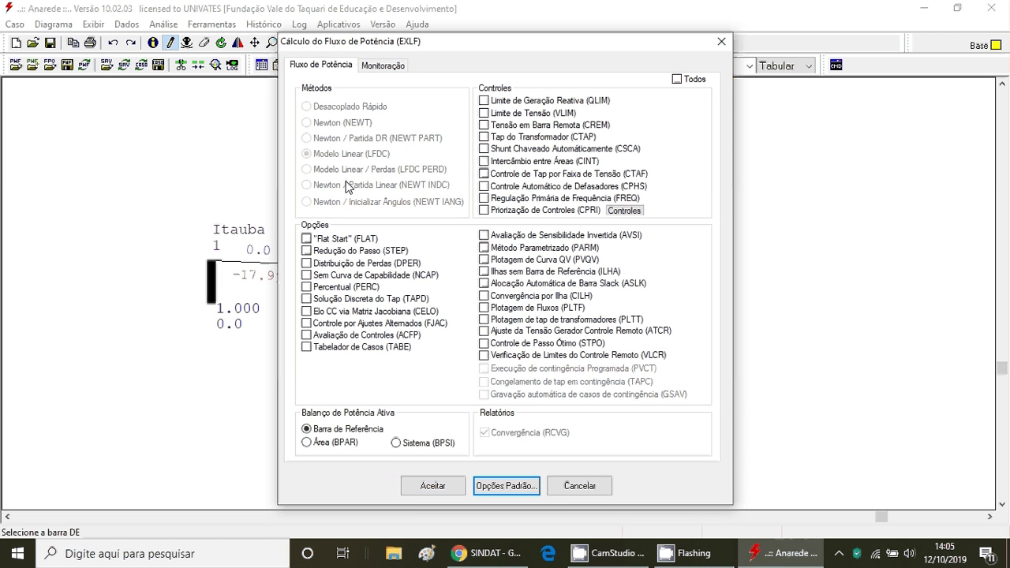
left_click(415, 487)
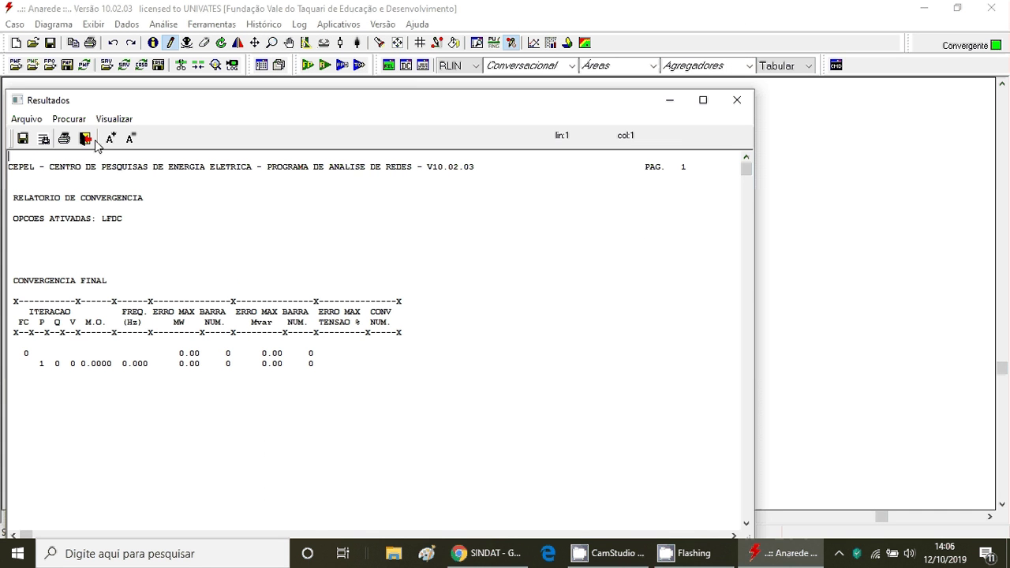
left_click(86, 139)
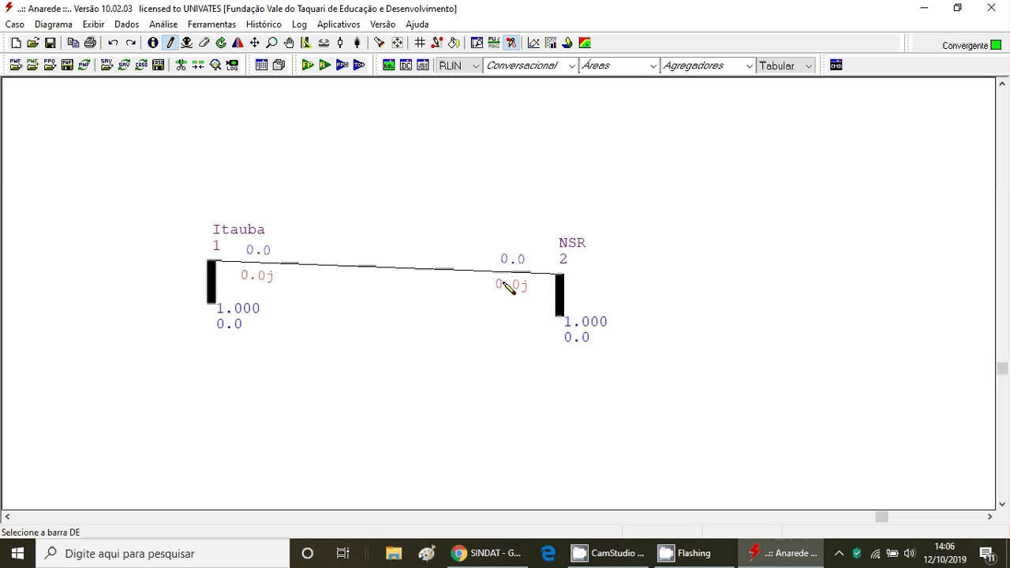
Step: Save Desacoplado Rápido as the default power flow method, run the power flow and close the convergence report
left_click(164, 25)
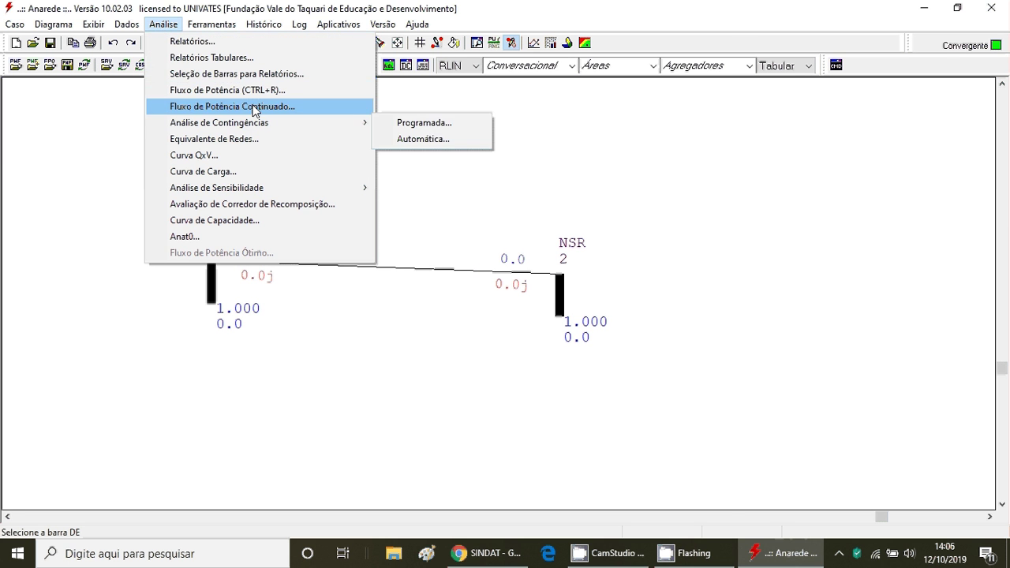
left_click(254, 111)
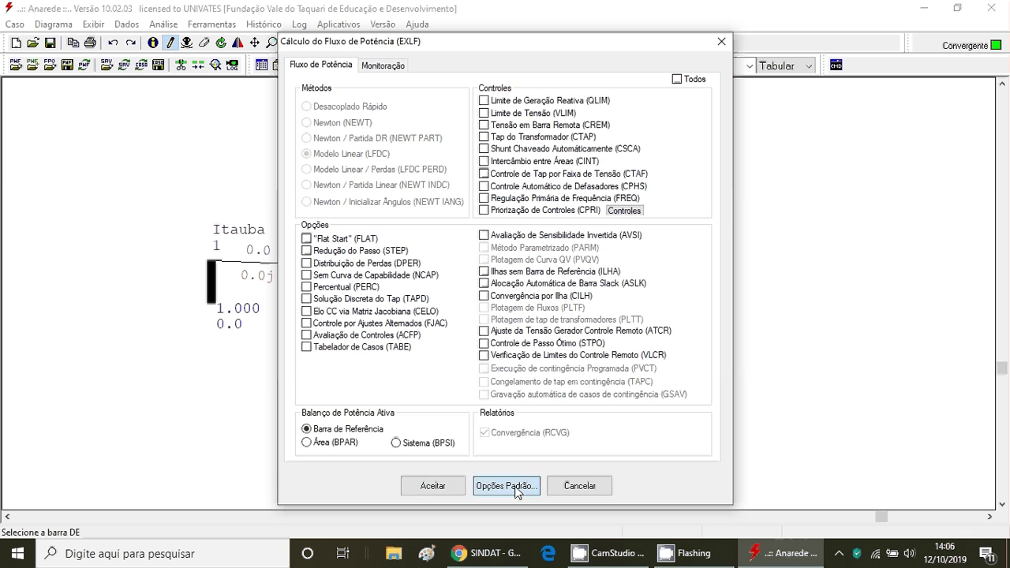
left_click(507, 487)
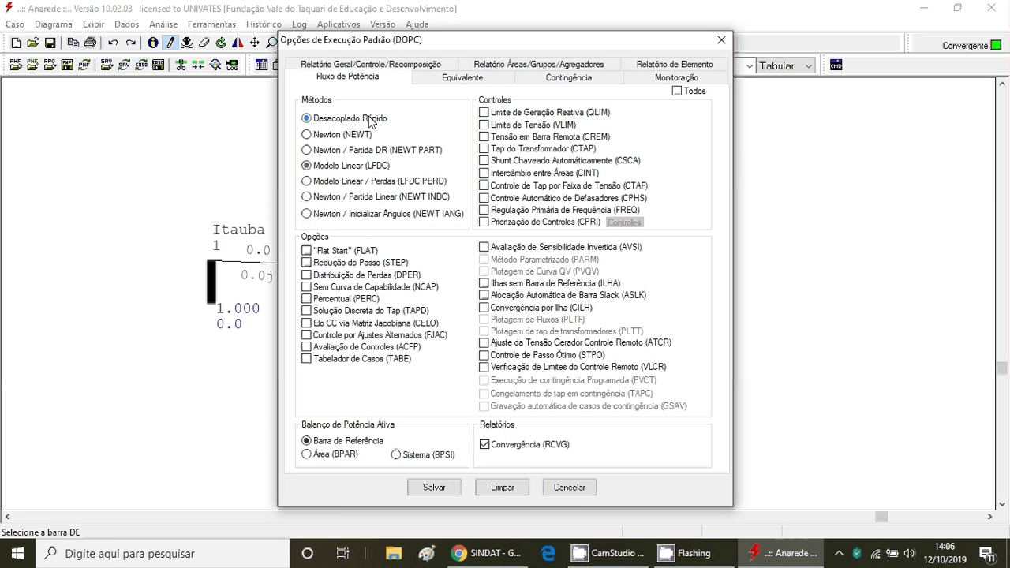
left_click(371, 119)
left_click(436, 489)
left_click(434, 488)
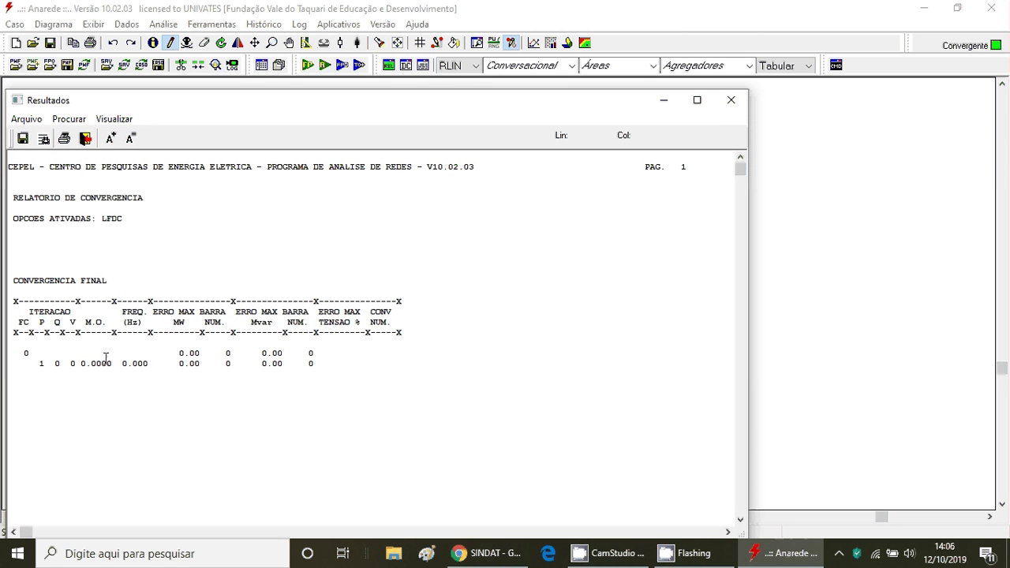
left_click_drag(81, 353, 292, 353)
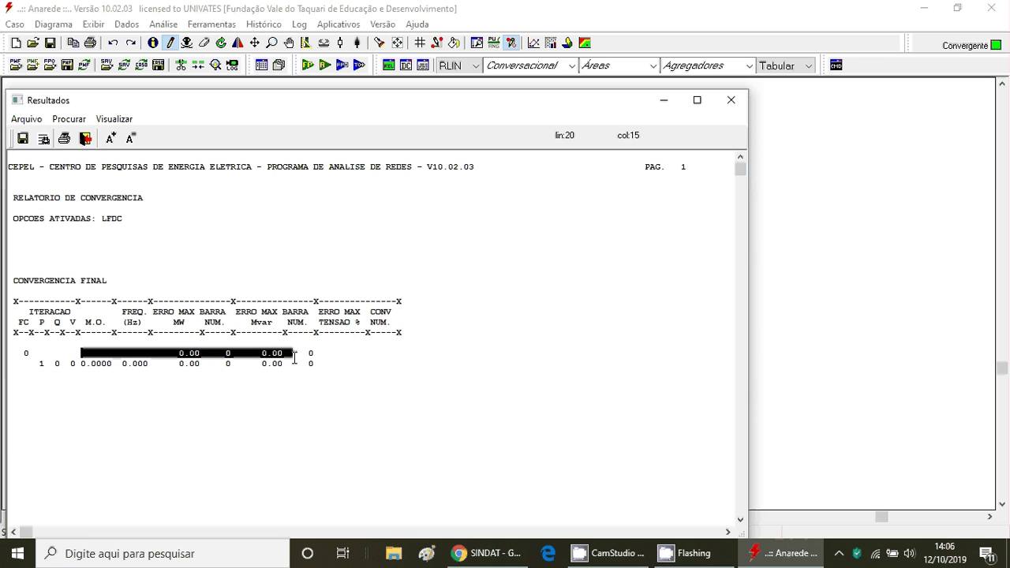
left_click(85, 138)
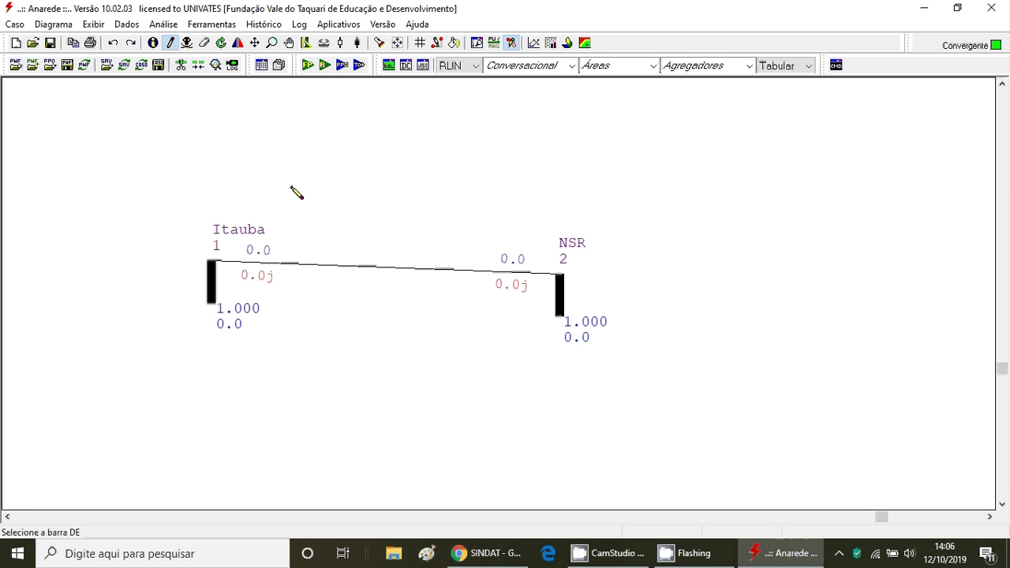
Step: Set the default power flow method to Newton (NEWT), run the power flow and close the convergence report
left_click(165, 25)
left_click(186, 90)
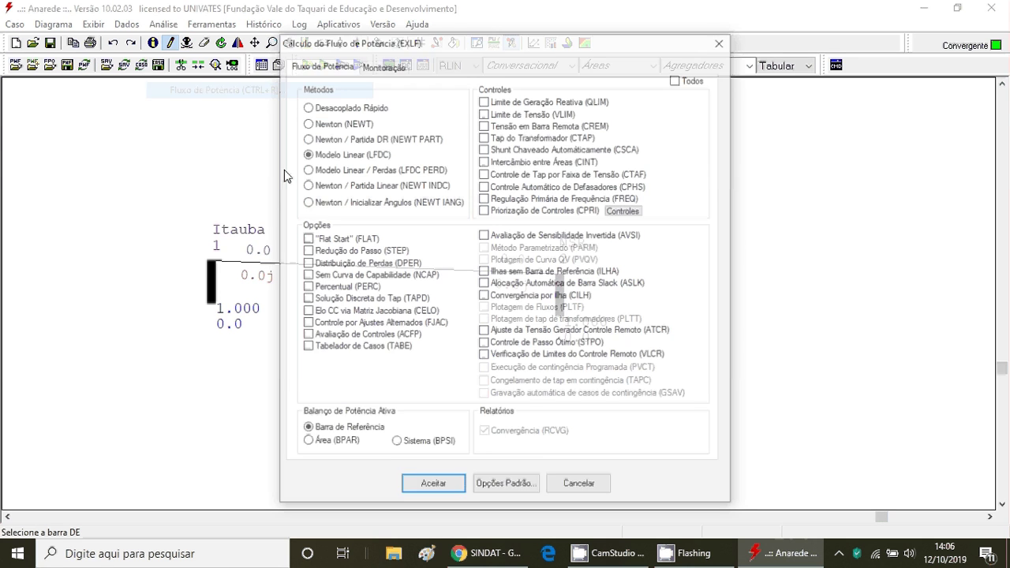
left_click(506, 486)
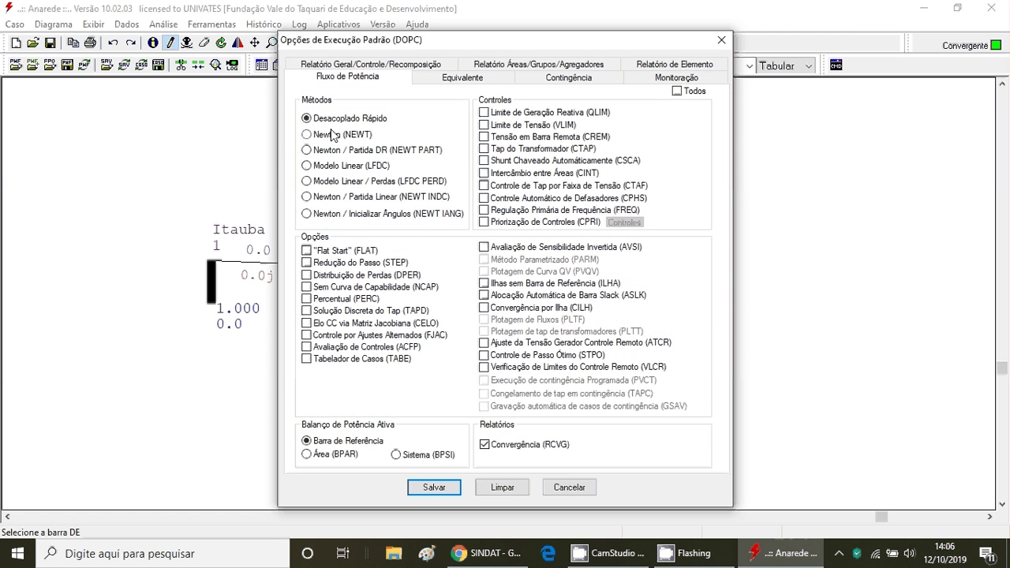
left_click(327, 135)
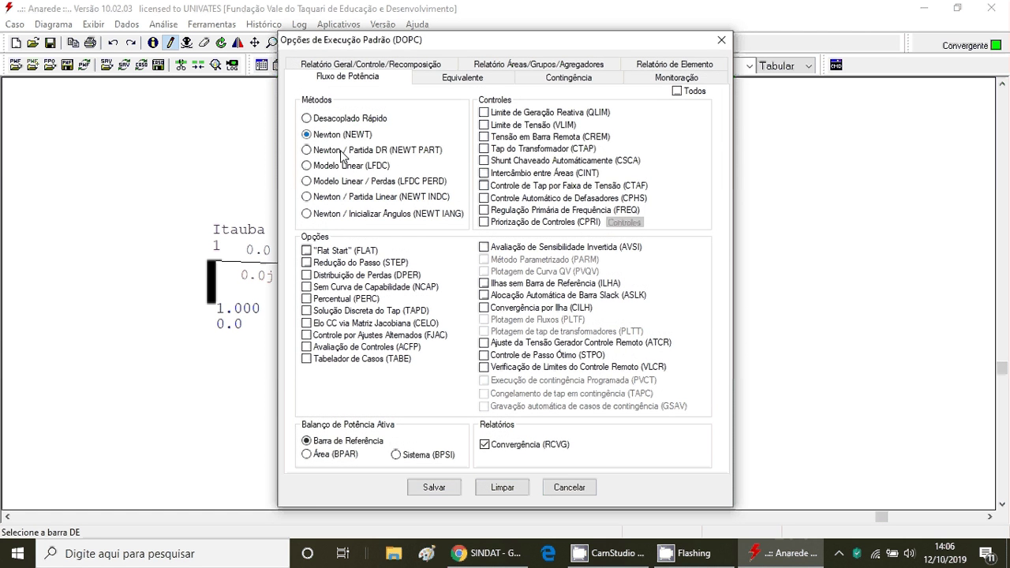
left_click(447, 489)
left_click(446, 492)
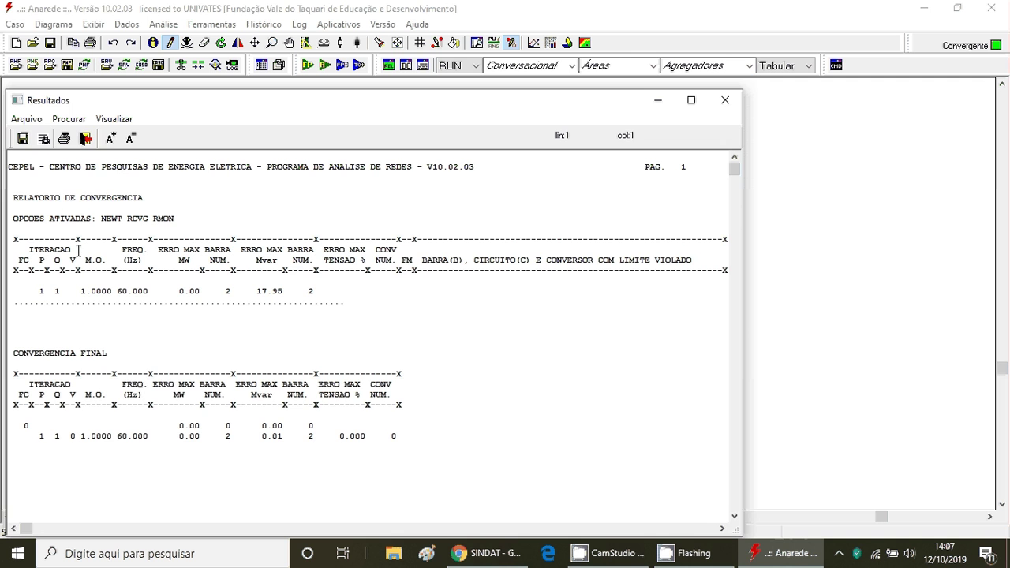
left_click(85, 138)
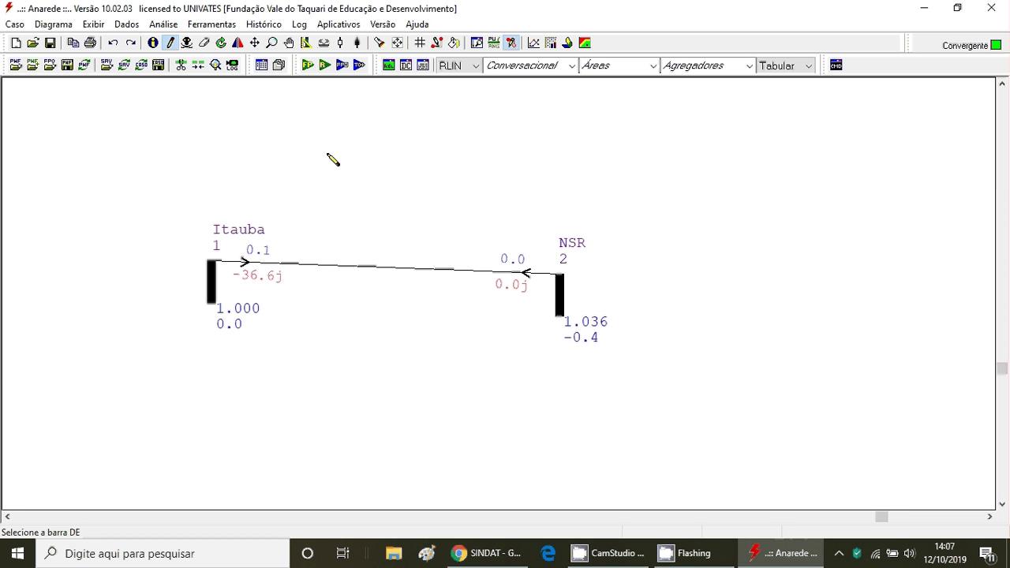
Step: Switch to the SINDAT map in Chrome, maximize the window and close the transmission line report
left_click(153, 42)
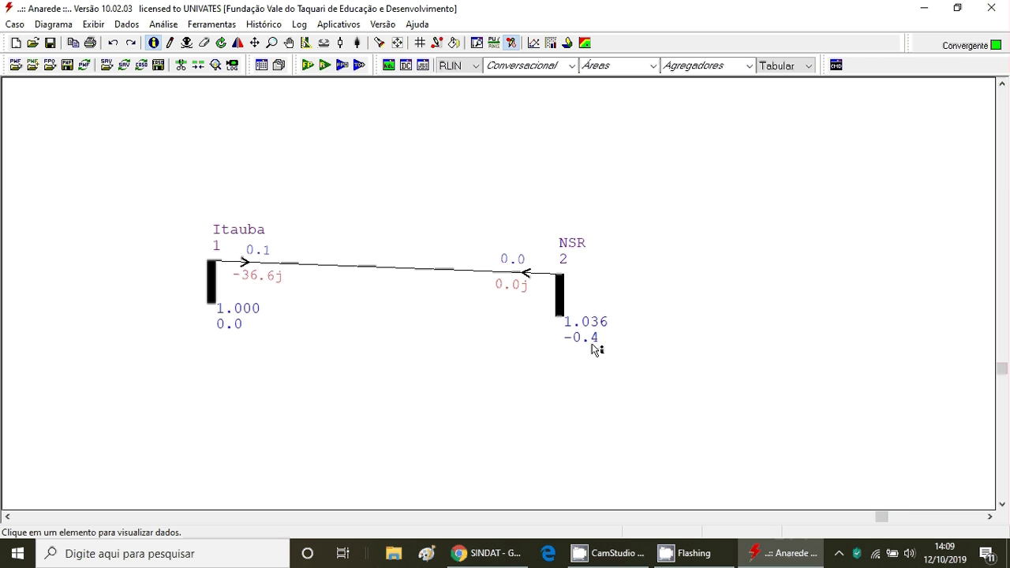
mouse_move(611, 554)
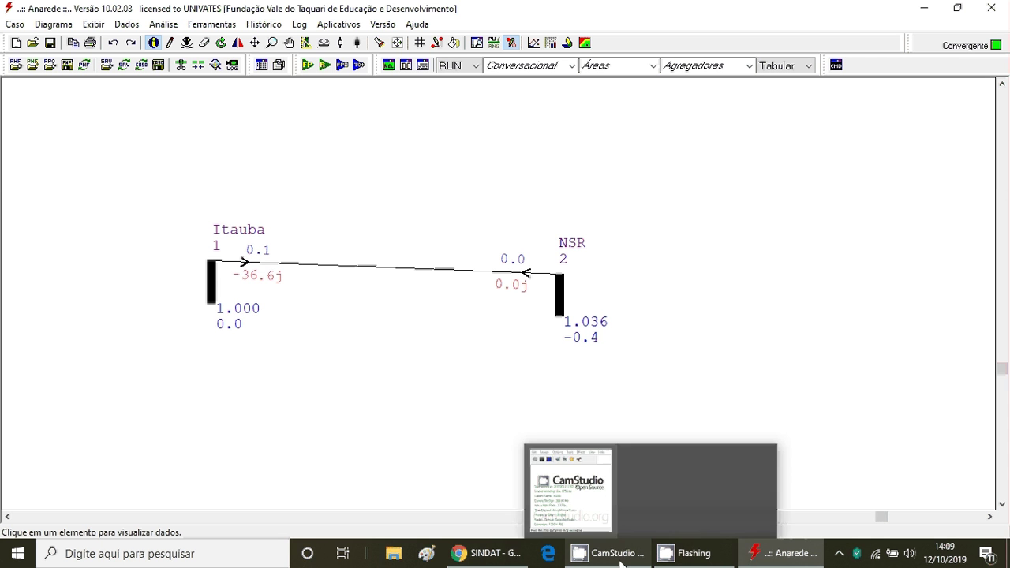
left_click(488, 554)
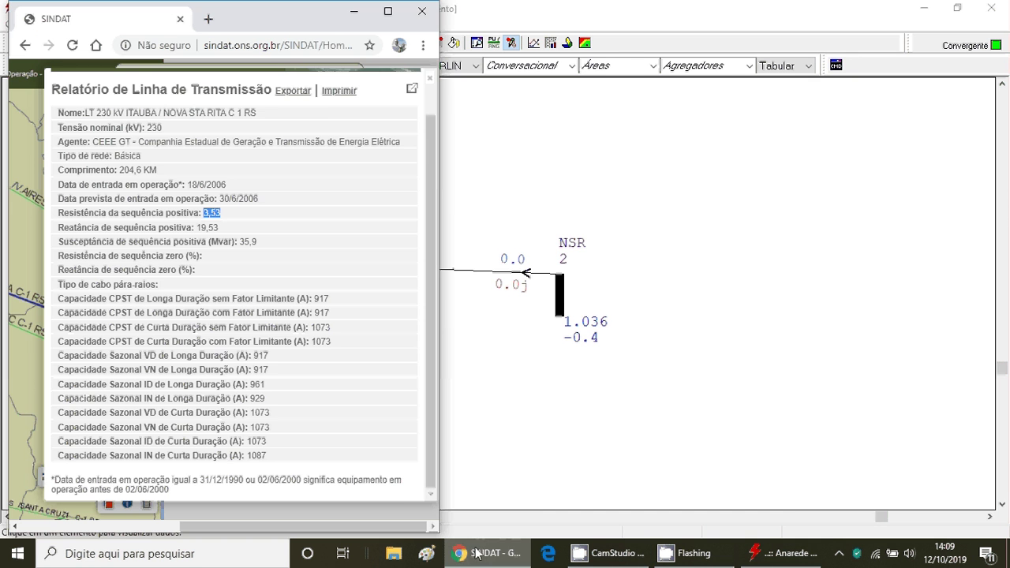
left_click(389, 12)
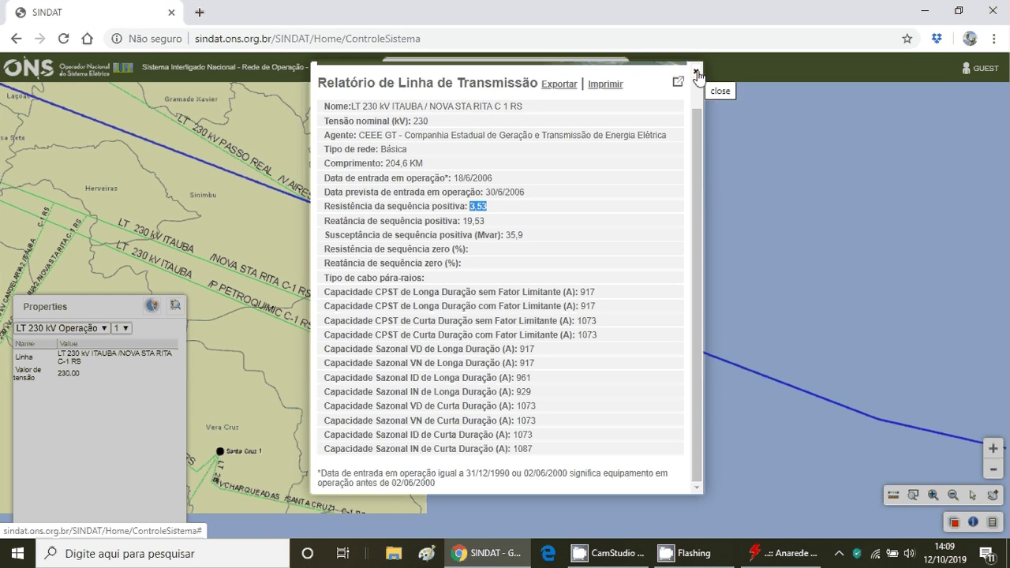
left_click(696, 72)
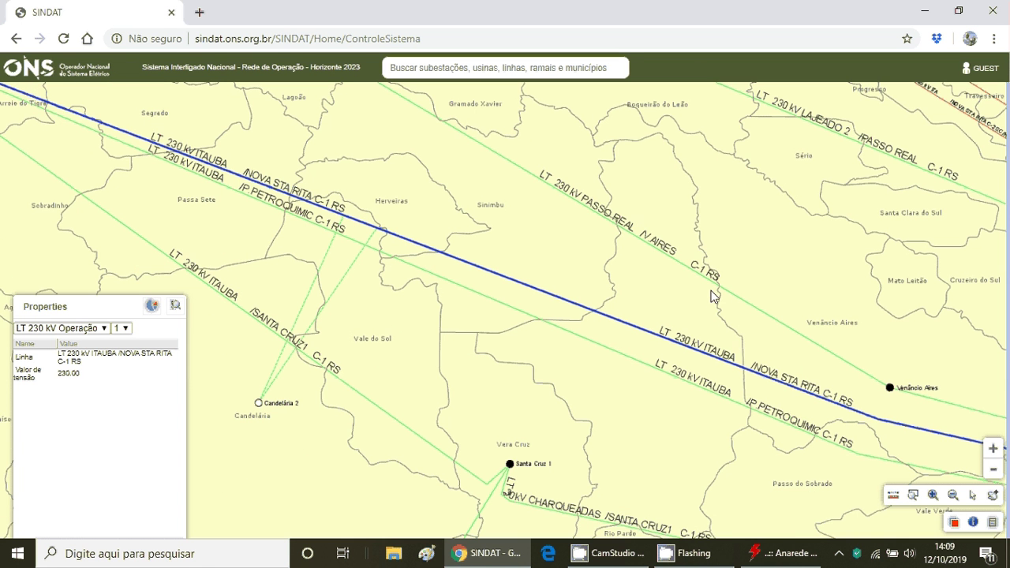
Step: Search the SINDAT map for the Nova Santa Rita substation and examine the lines connected to it
scroll(873, 340, "down", 2)
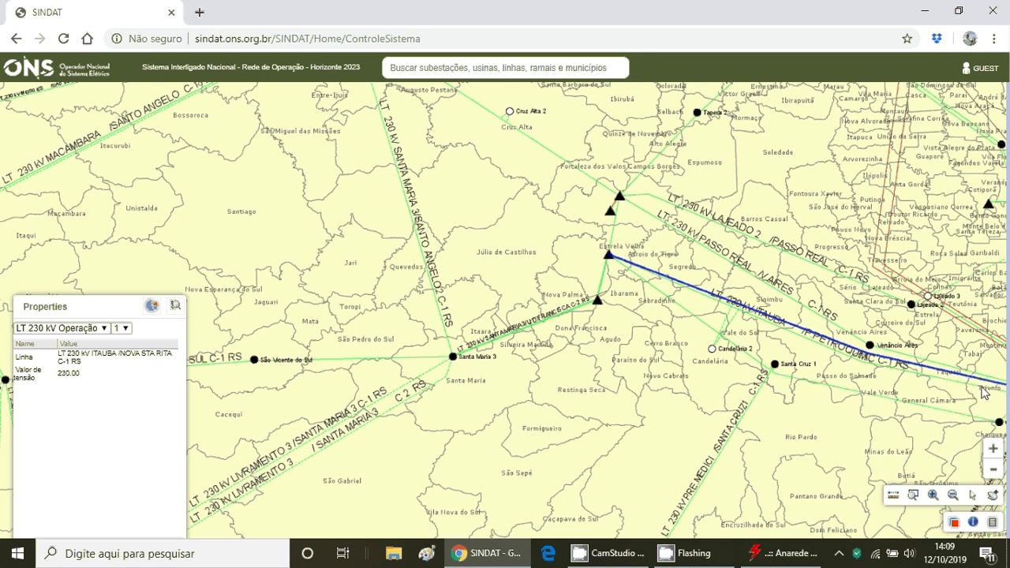
left_click(471, 70)
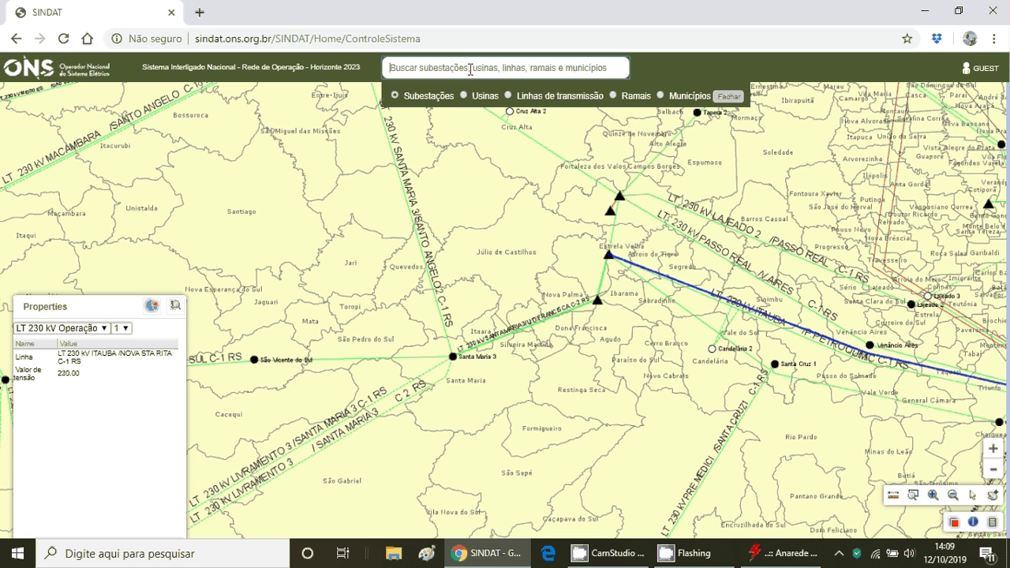
type("n")
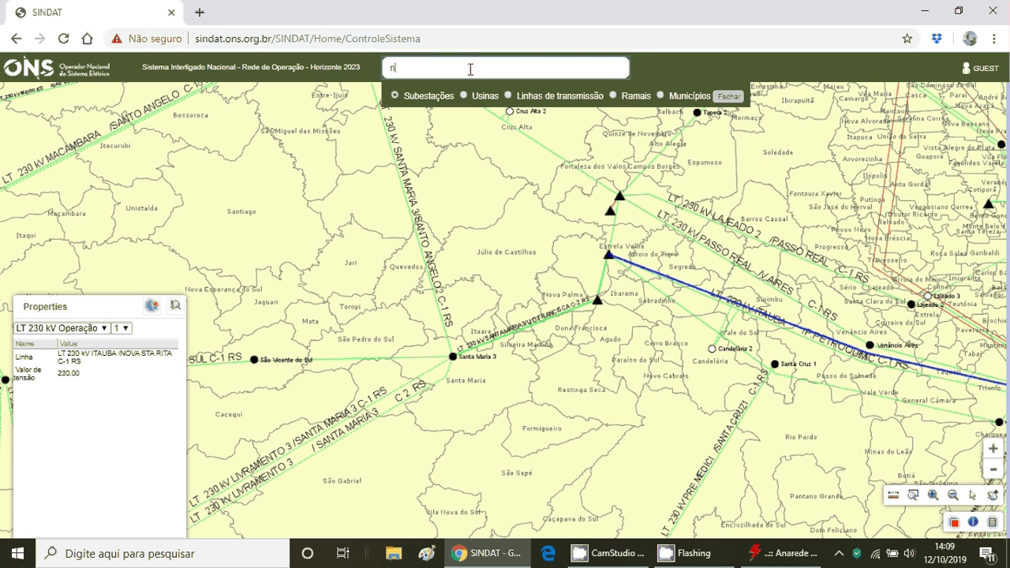
type("ova santa")
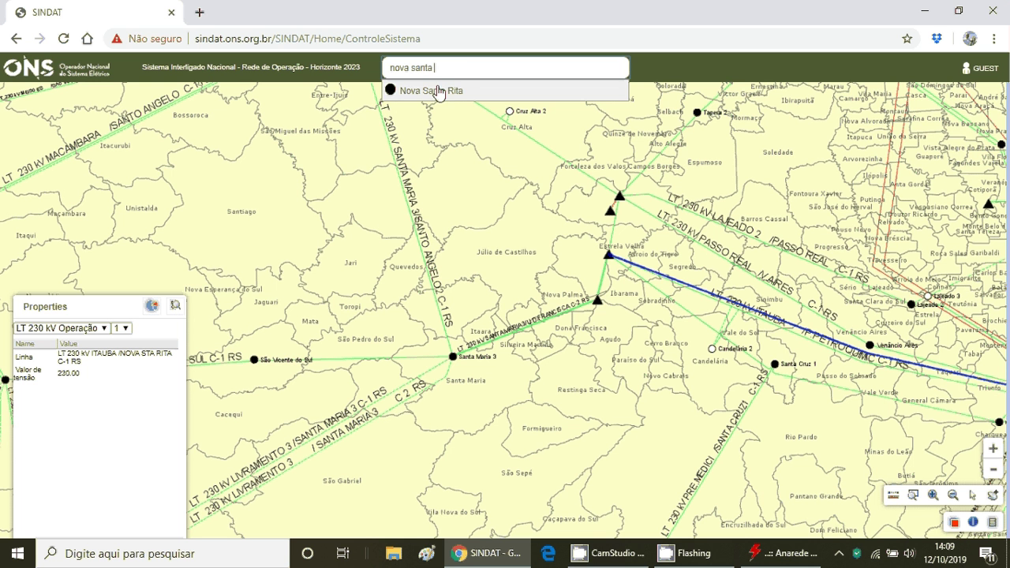
left_click(447, 93)
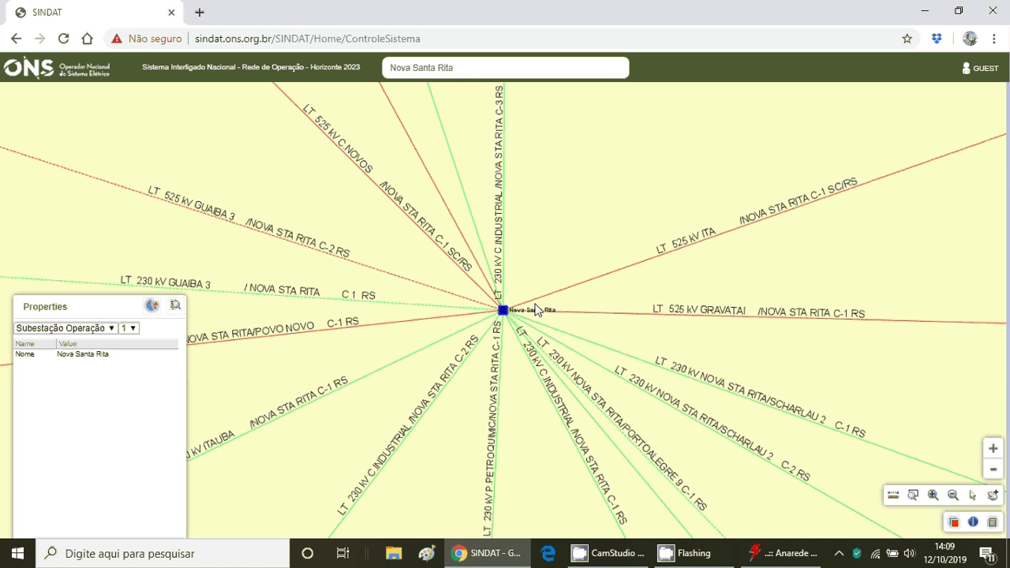
scroll(536, 308, "down", 2)
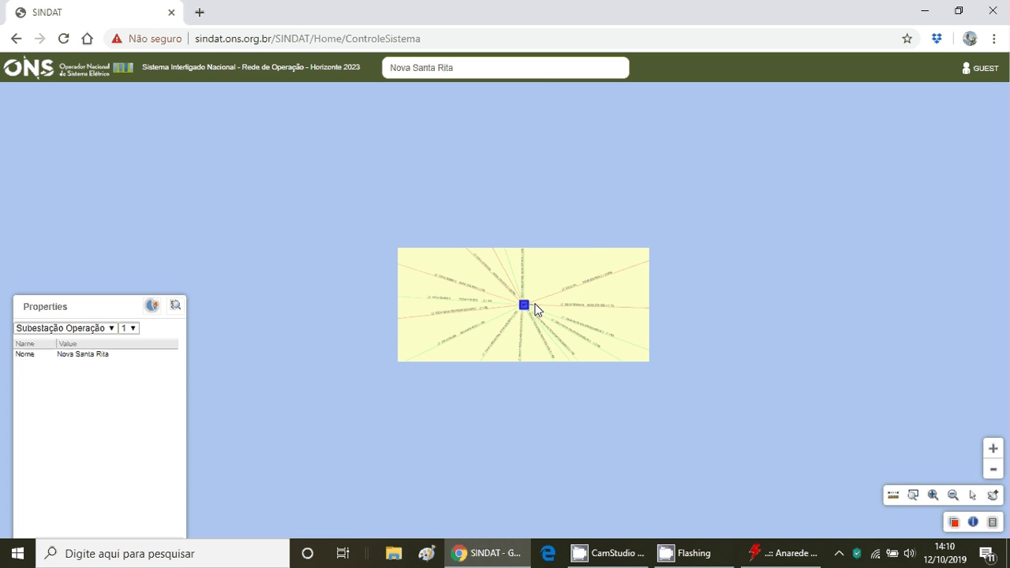
scroll(537, 309, "up", 2)
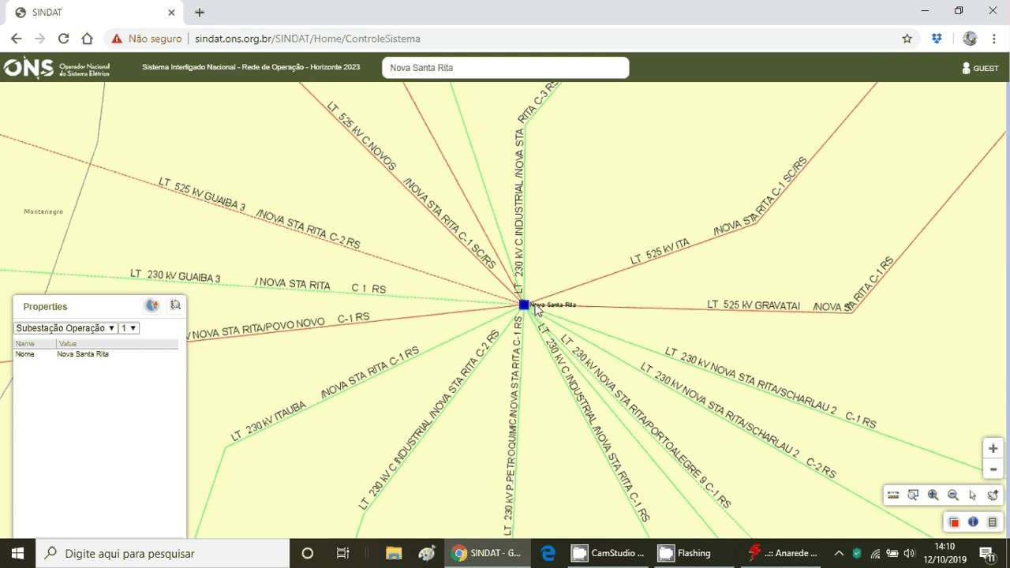
scroll(536, 309, "down", 2)
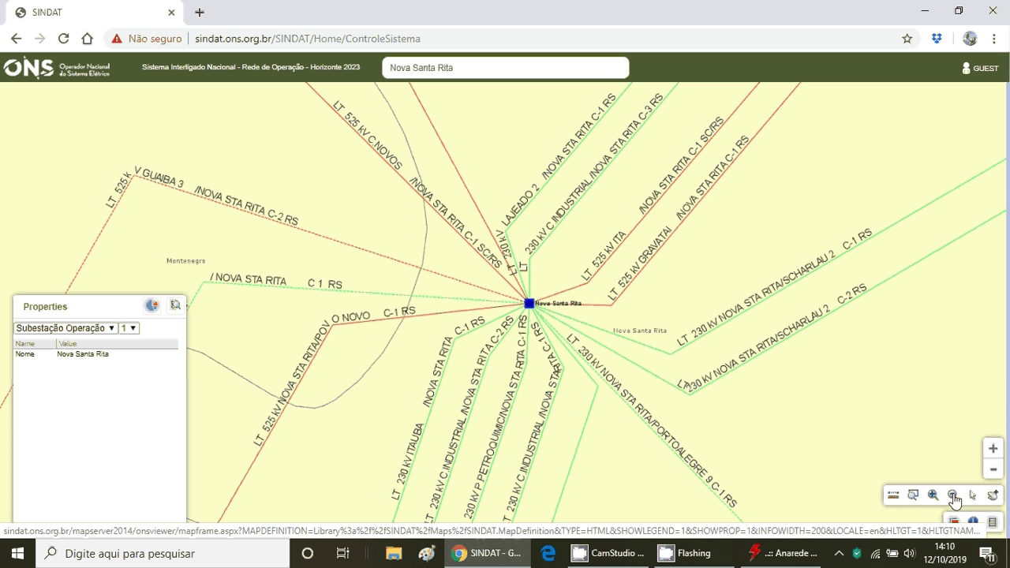
left_click(954, 498)
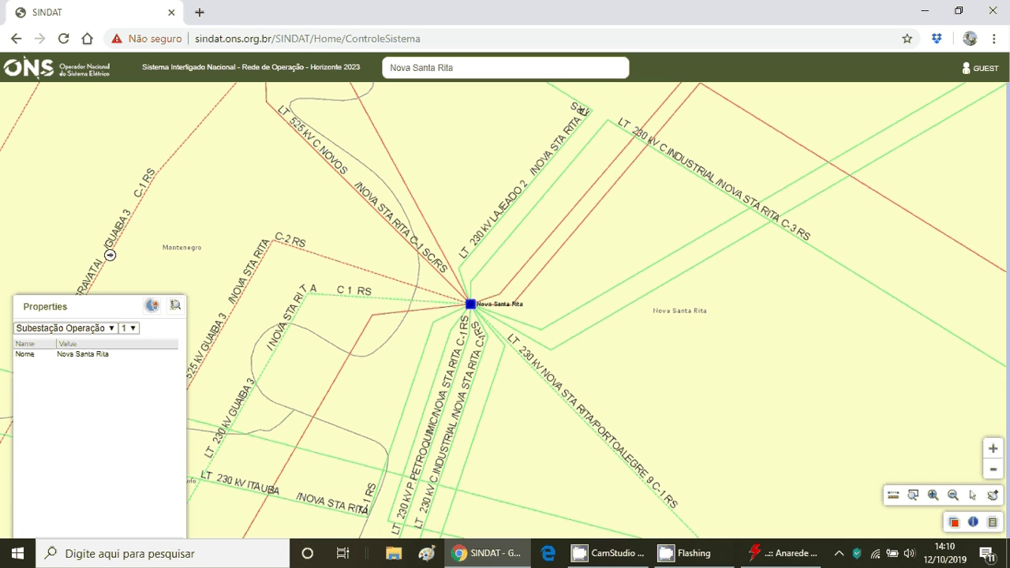
Step: Open the substation's report and the TR 525 / 230 kV NOVA STA RITA 1 RS equipment report, and examine the transformer's Xps, Xpt and Xst reactances
left_click(152, 308)
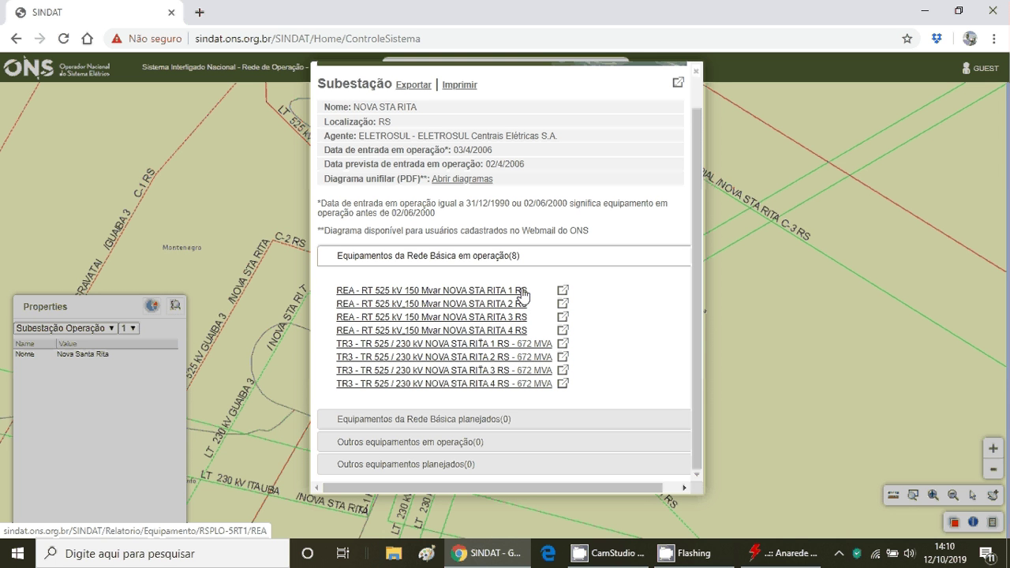
left_click(565, 345)
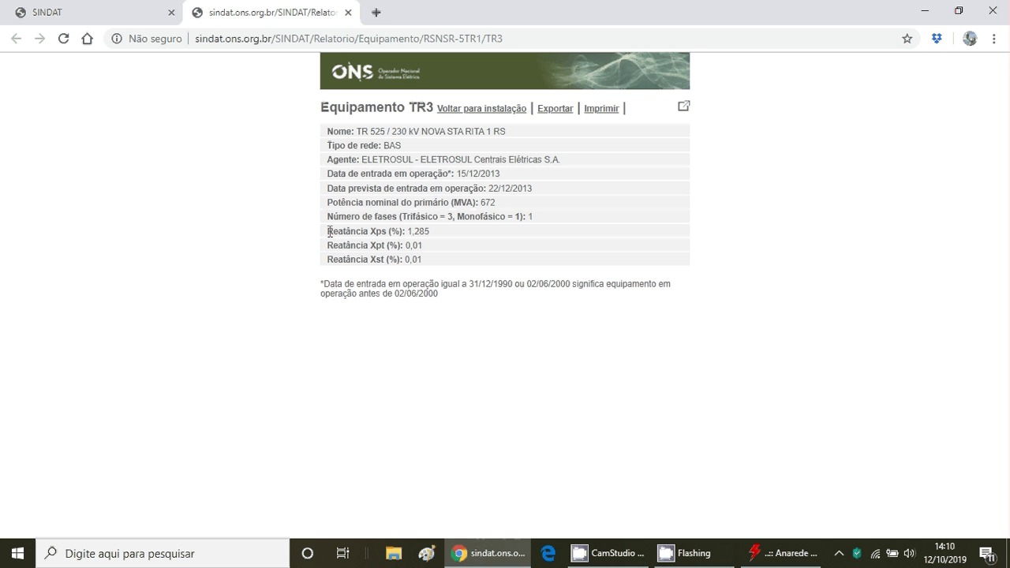
left_click_drag(328, 231, 414, 265)
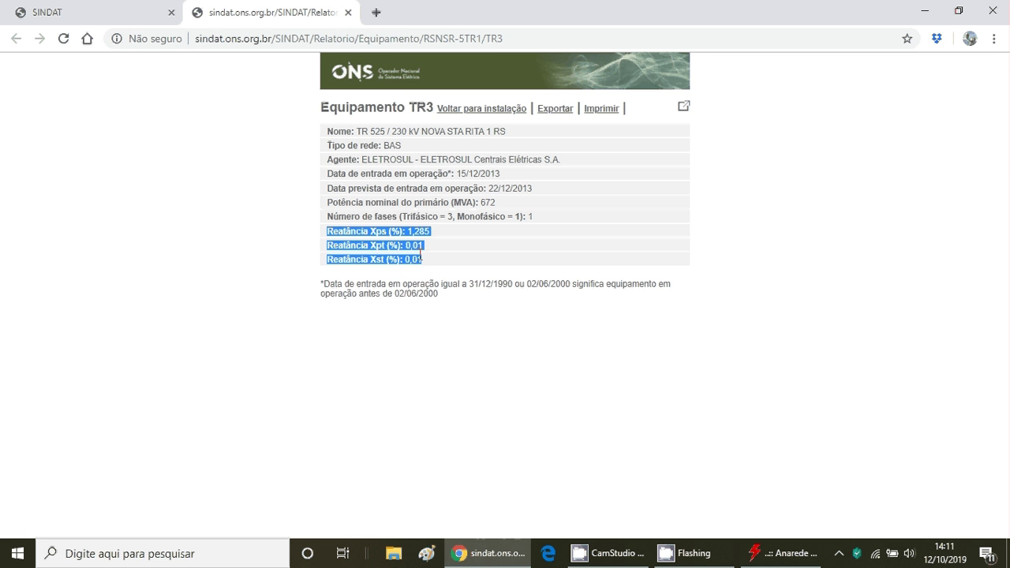
left_click(438, 229)
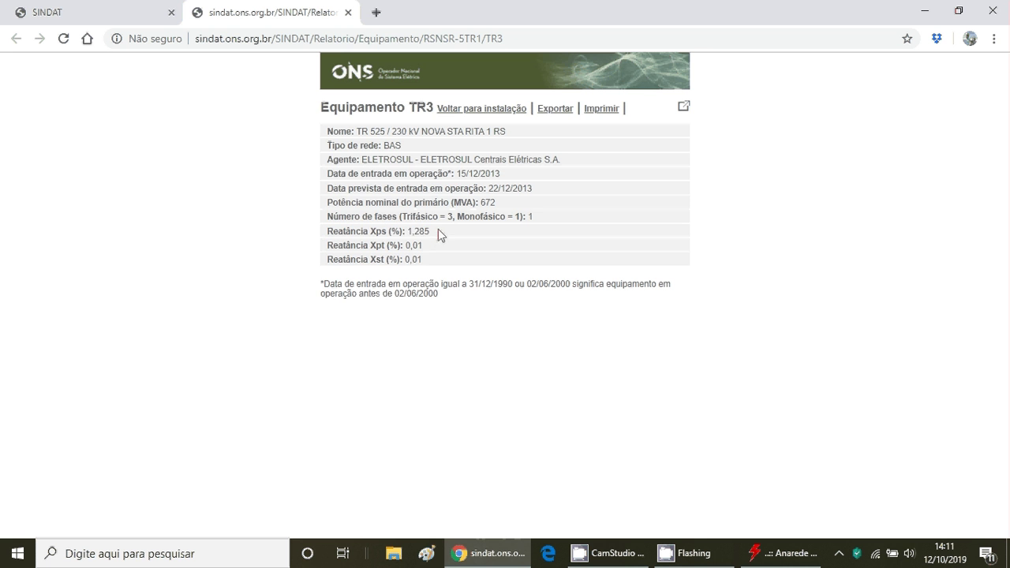
double_click(415, 233)
Step: Arrange the transformer report and Anarede side by side with both buses in view, and minimize the Anarede window
left_click(958, 10)
left_click(851, 7)
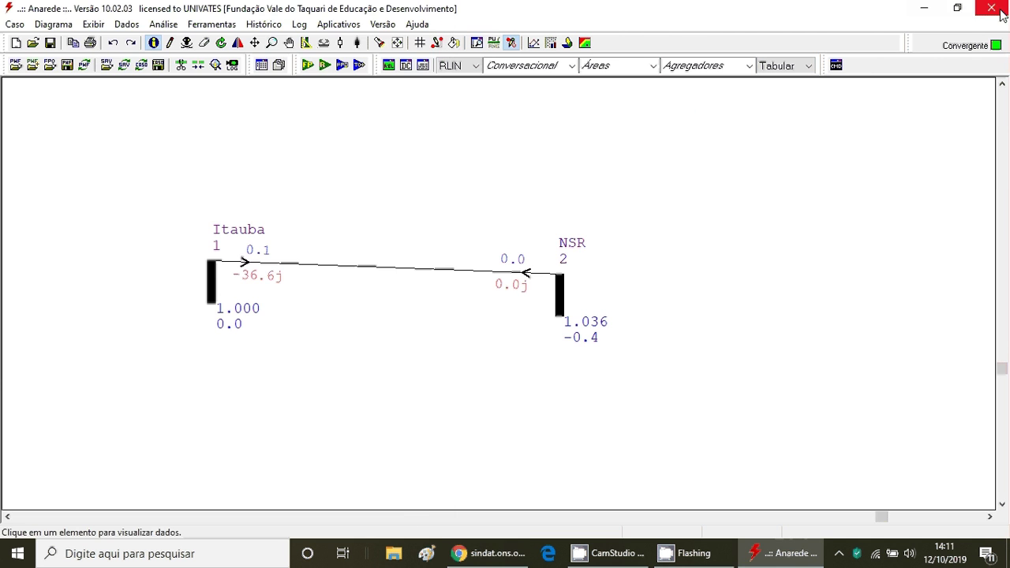
key("super+Right")
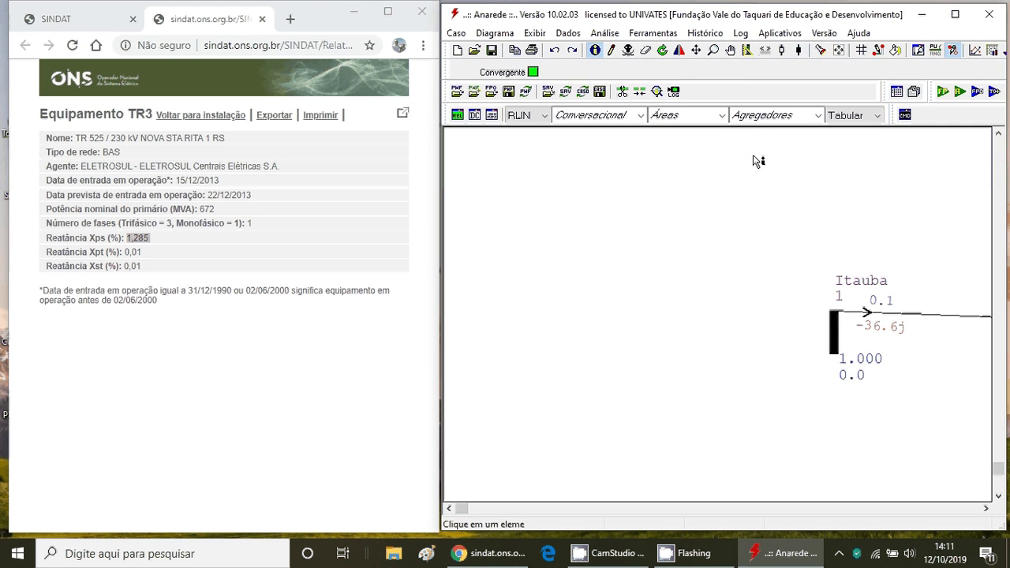
left_click(731, 49)
left_click_drag(937, 357, 672, 356)
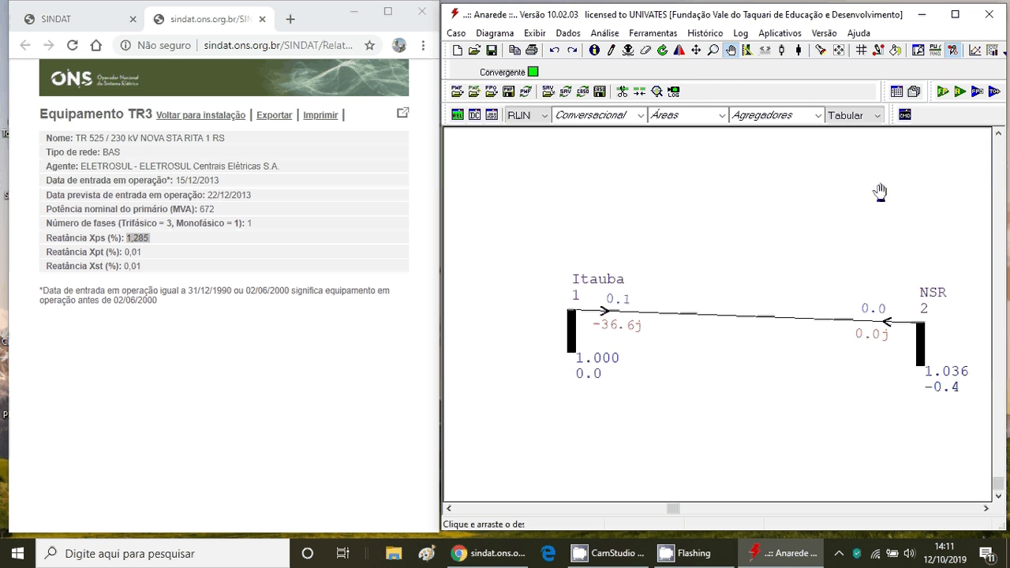
left_click(921, 15)
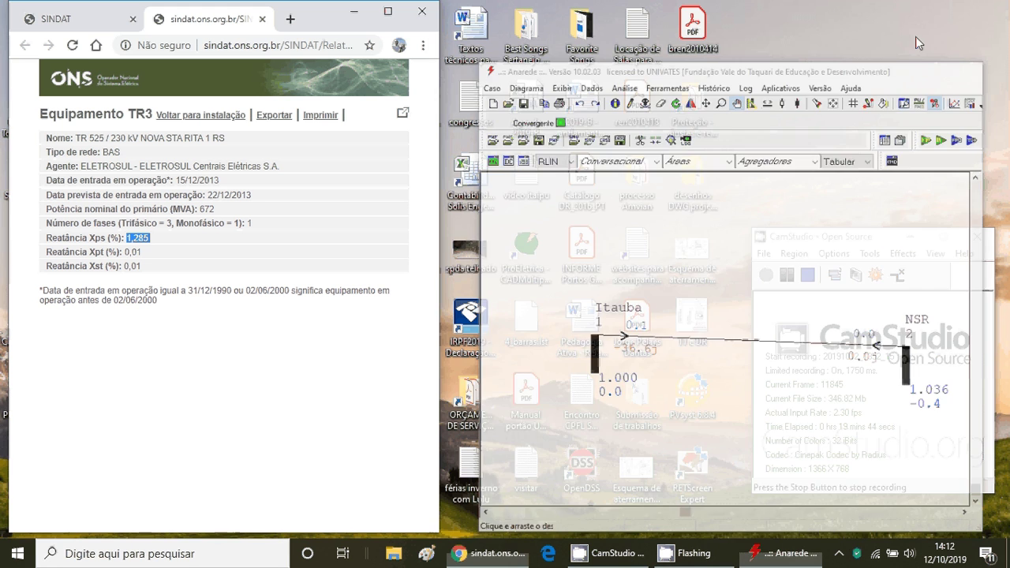